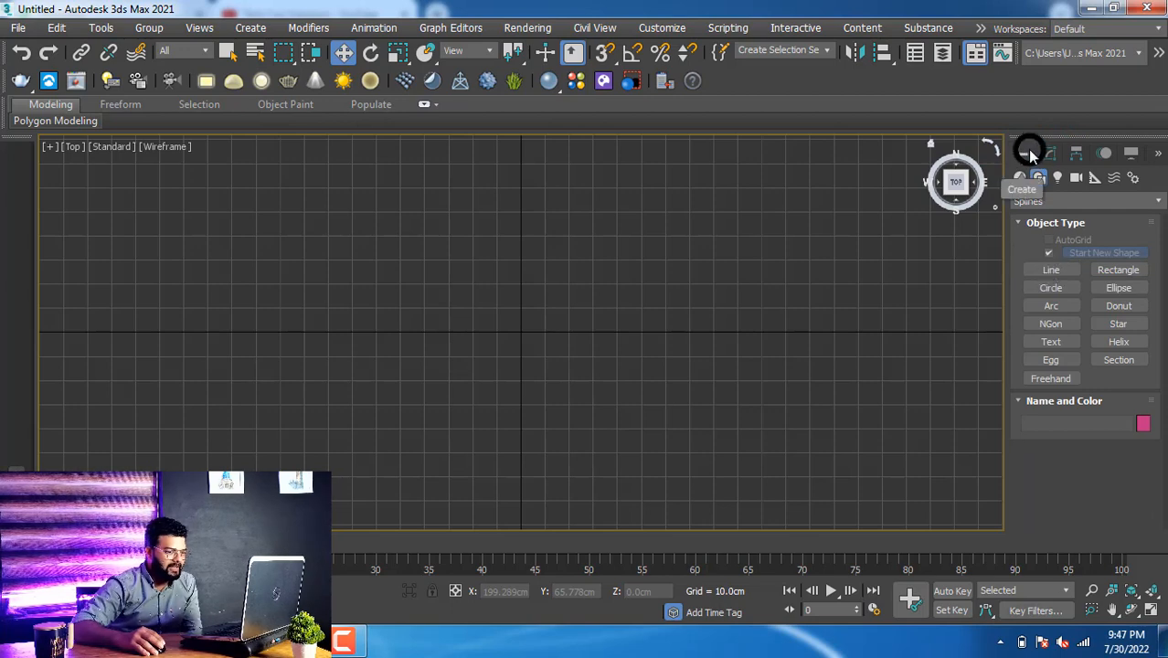
Step: Draw an open stepped line of four 10 cm segments in the Front view, starting at X 20, Z 10 cm
click(1051, 270)
click(1051, 270)
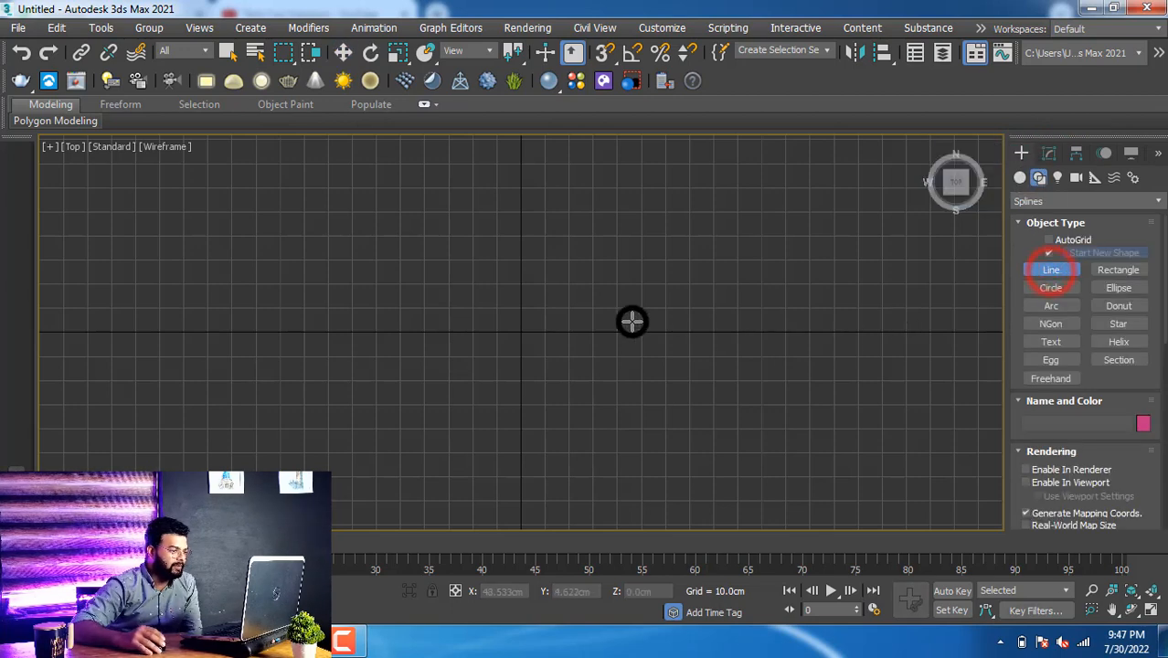
scroll(719, 321, up, 6)
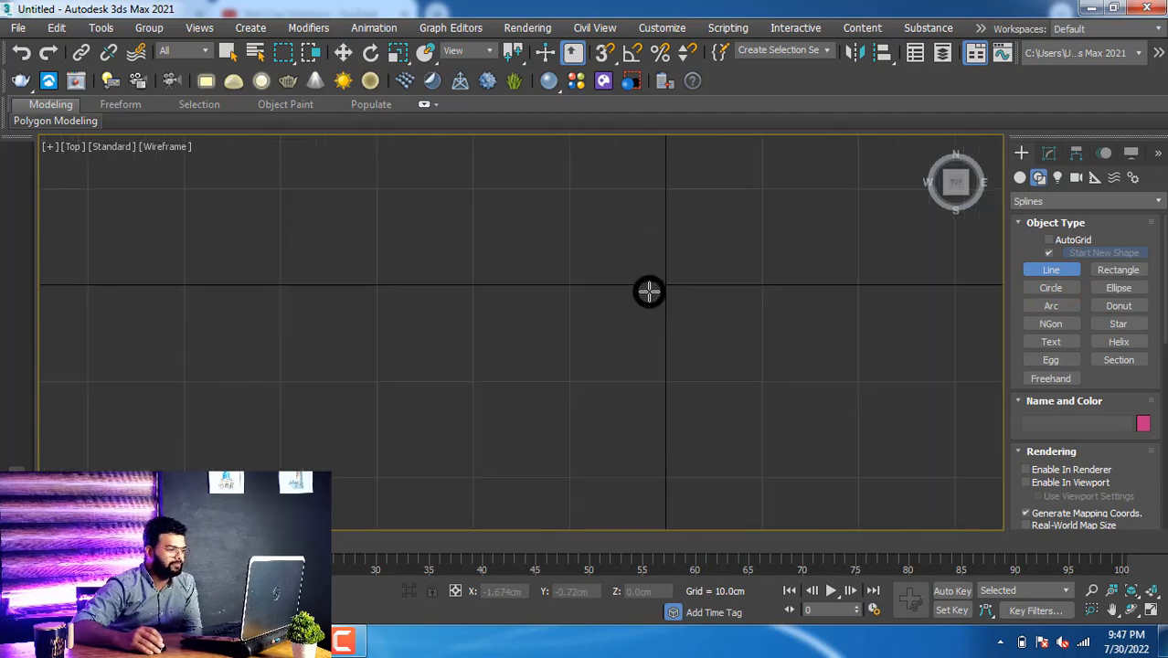
scroll(665, 351, up, 2)
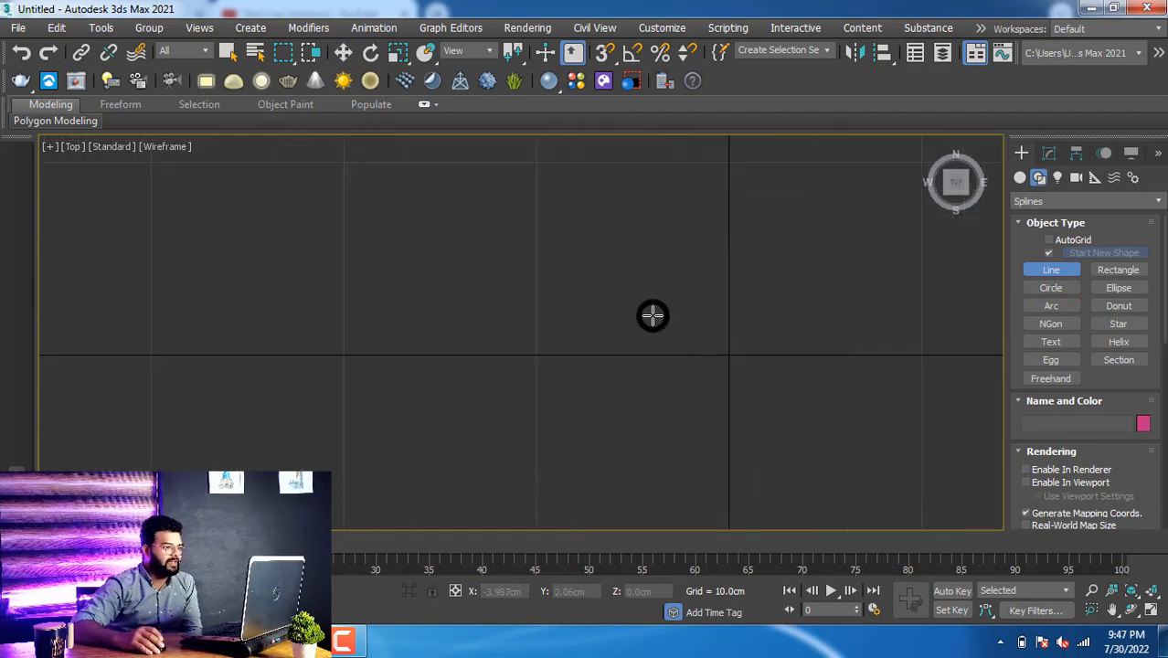
scroll(652, 316, down, 4)
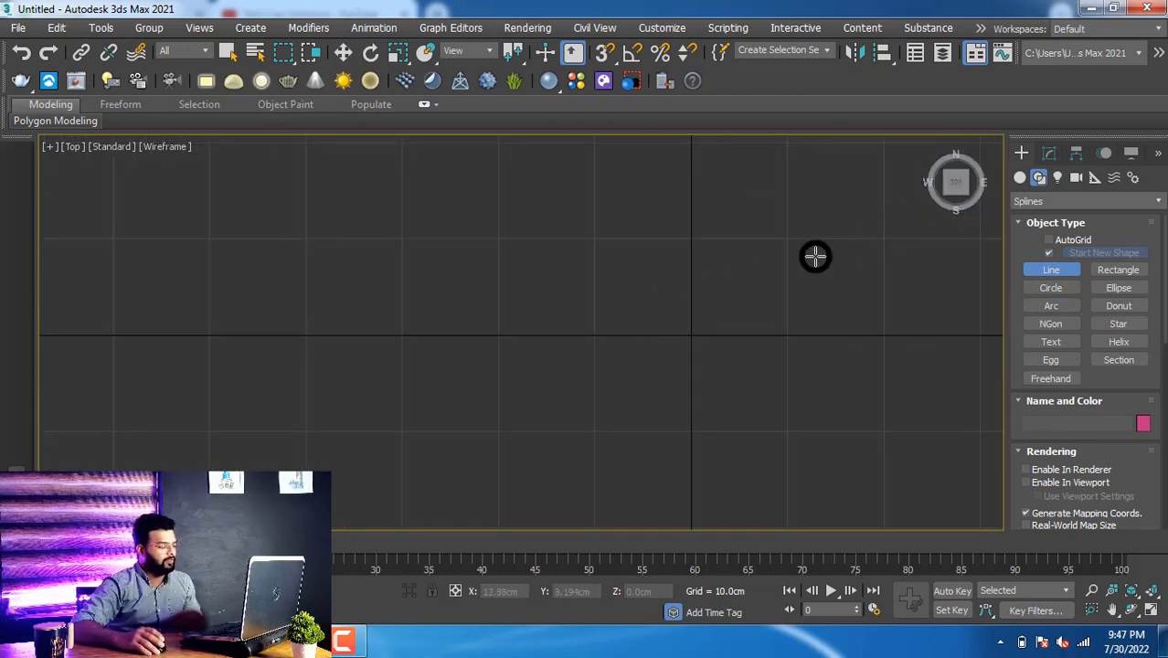
key(f)
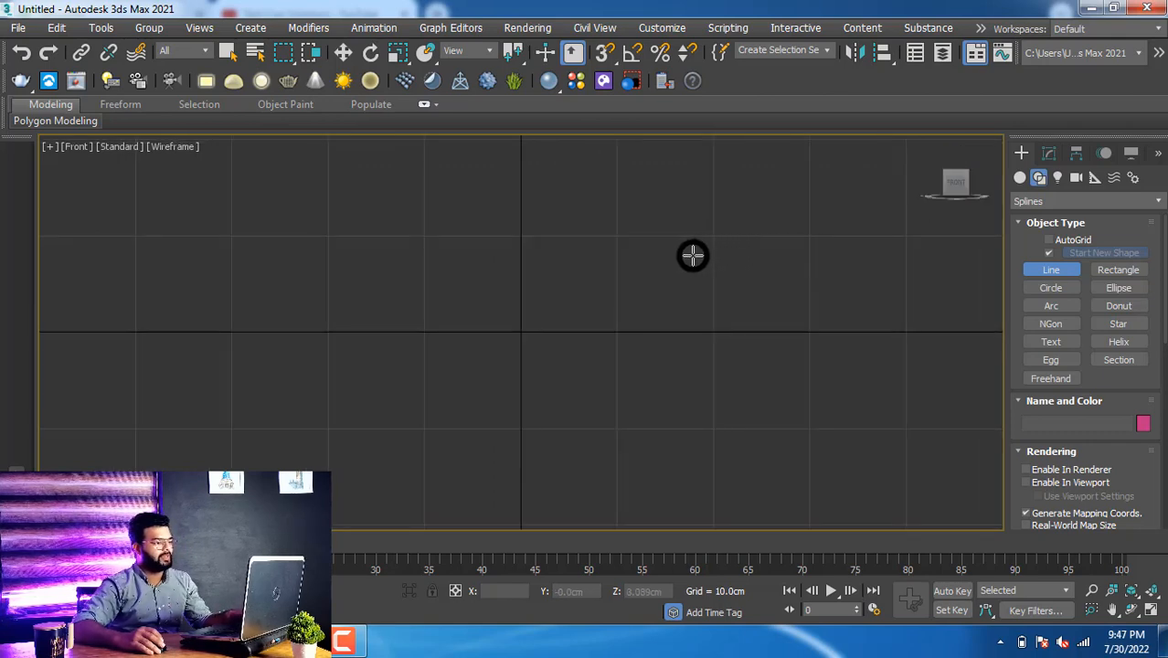
scroll(690, 253, up, 3)
scroll(660, 241, down, 2)
scroll(629, 287, up, 2)
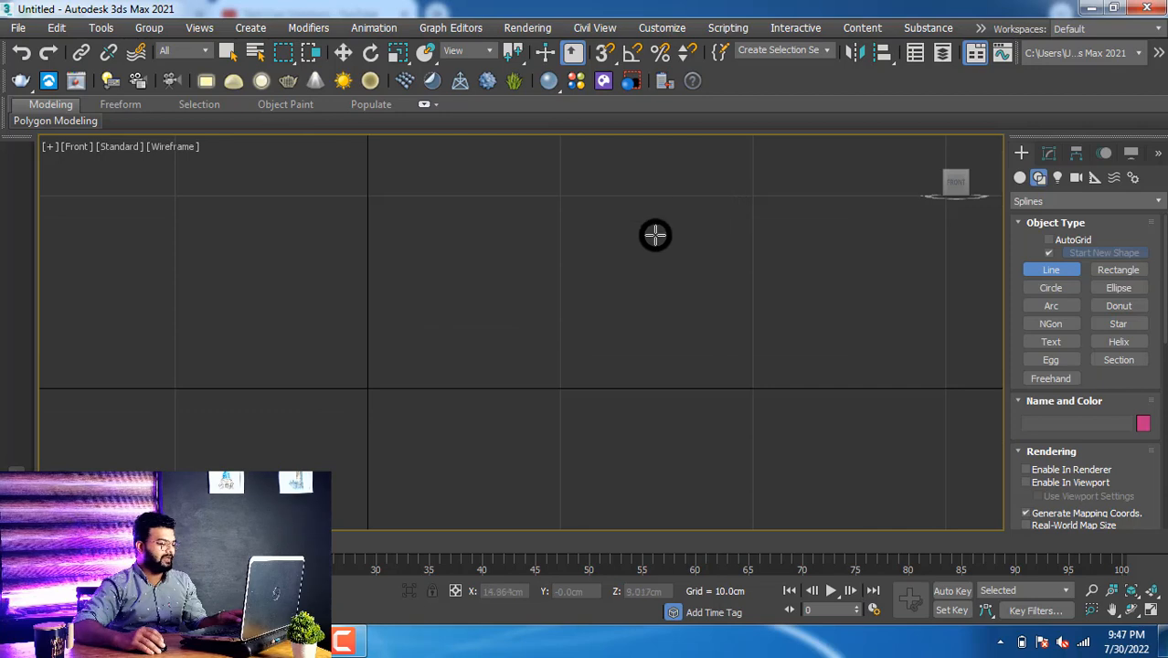
scroll(656, 238, down, 2)
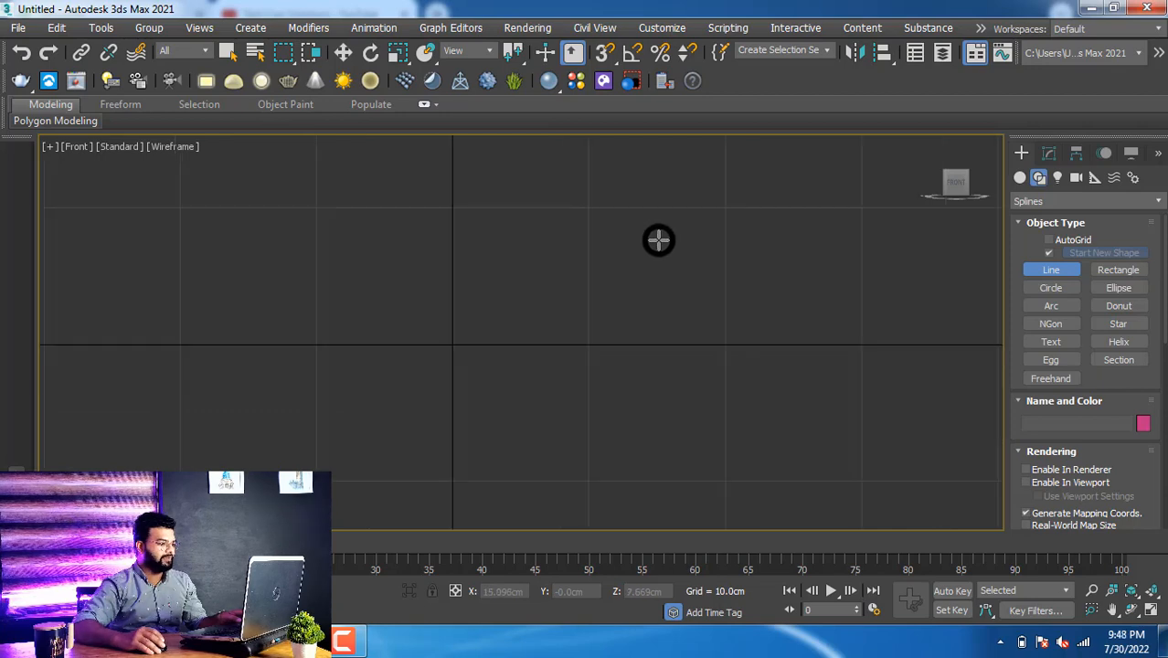
click(725, 207)
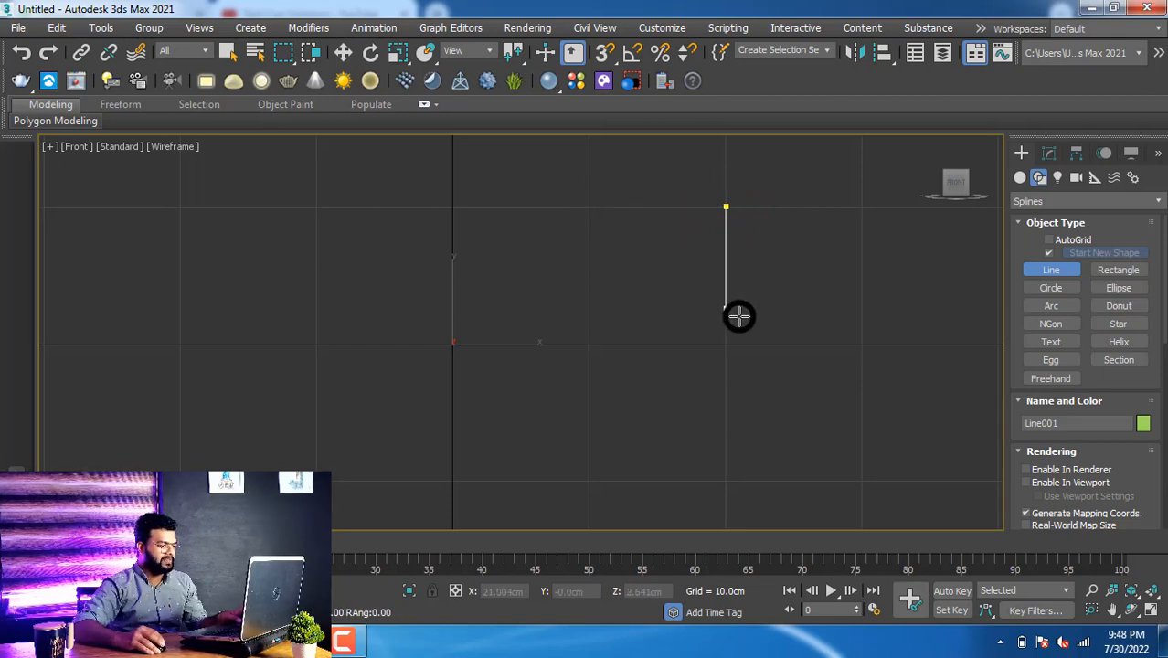
click(728, 344)
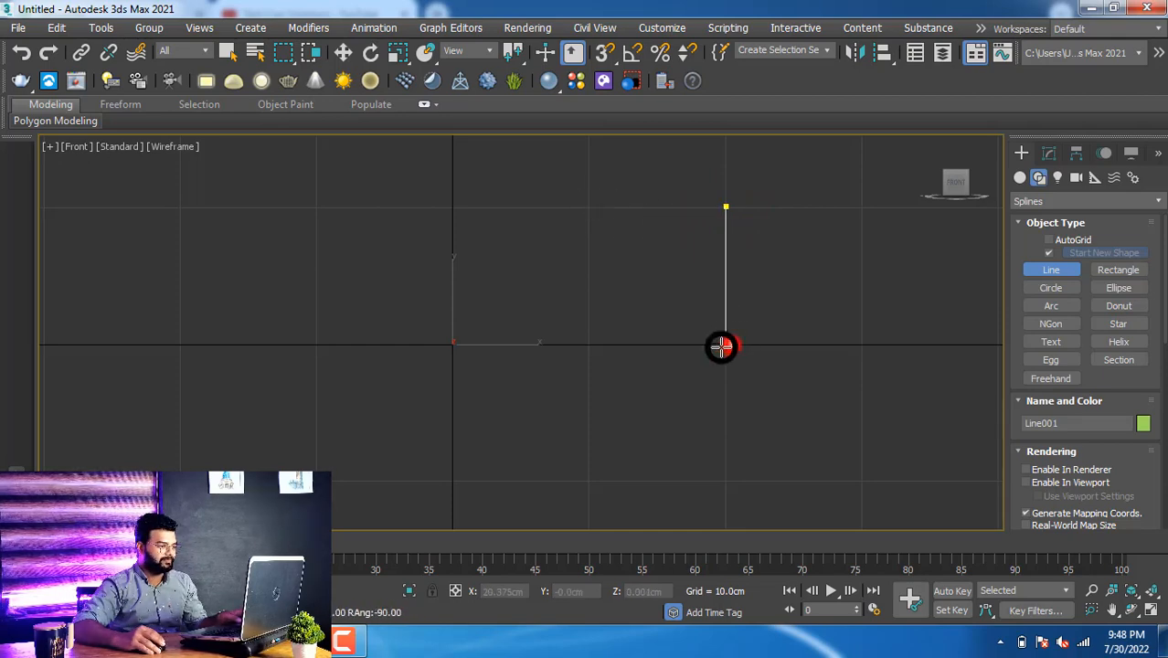
click(588, 345)
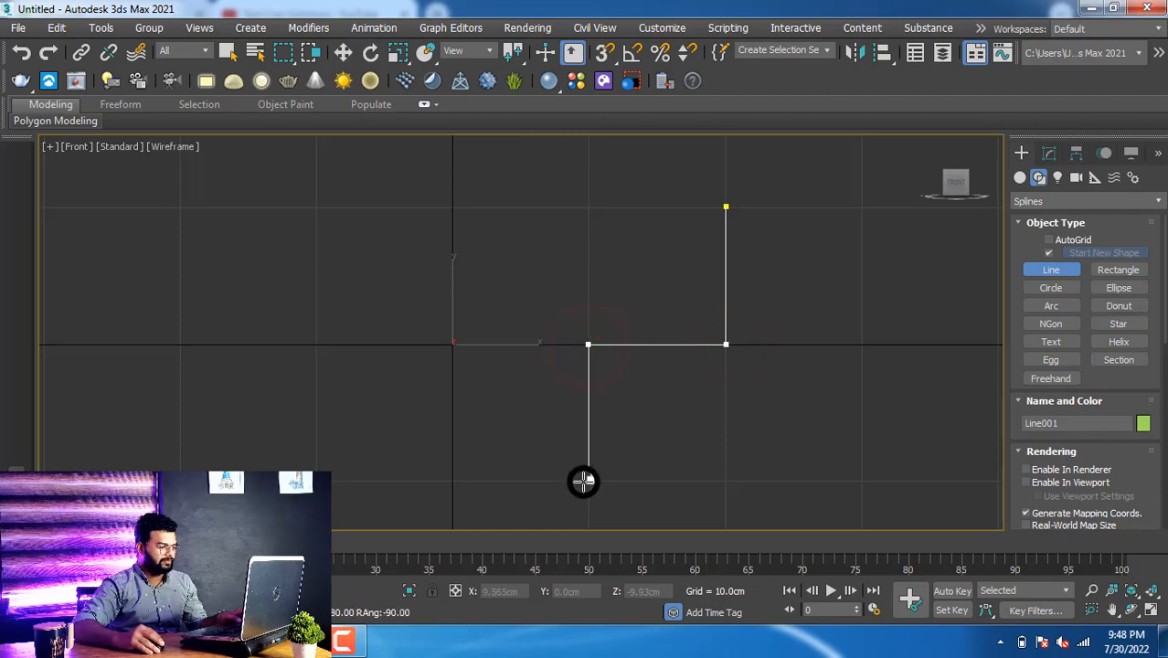
click(588, 479)
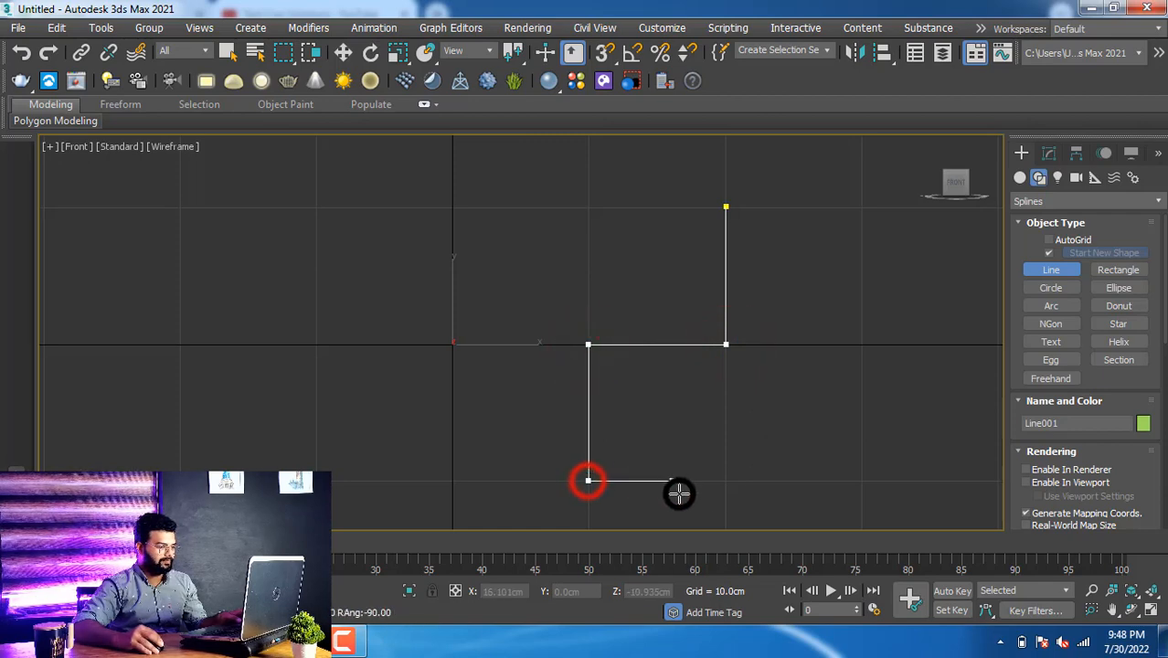
click(725, 483)
right_click(718, 367)
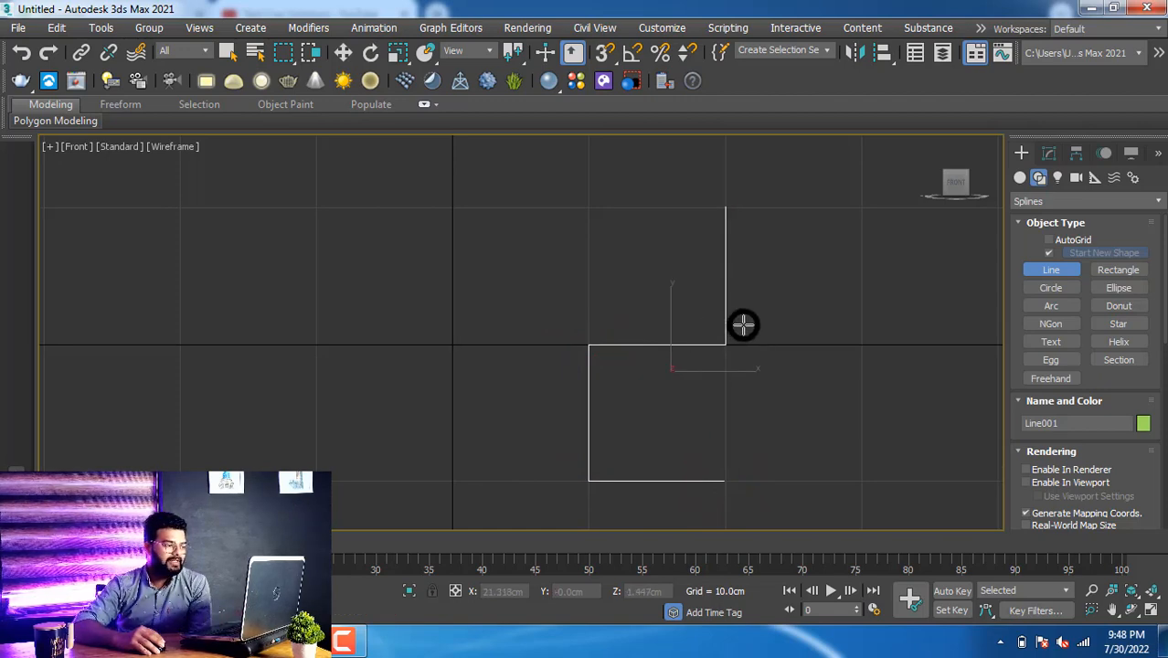
Step: Fillet the line's two middle corner vertices together with a 2 cm radius
click(1050, 154)
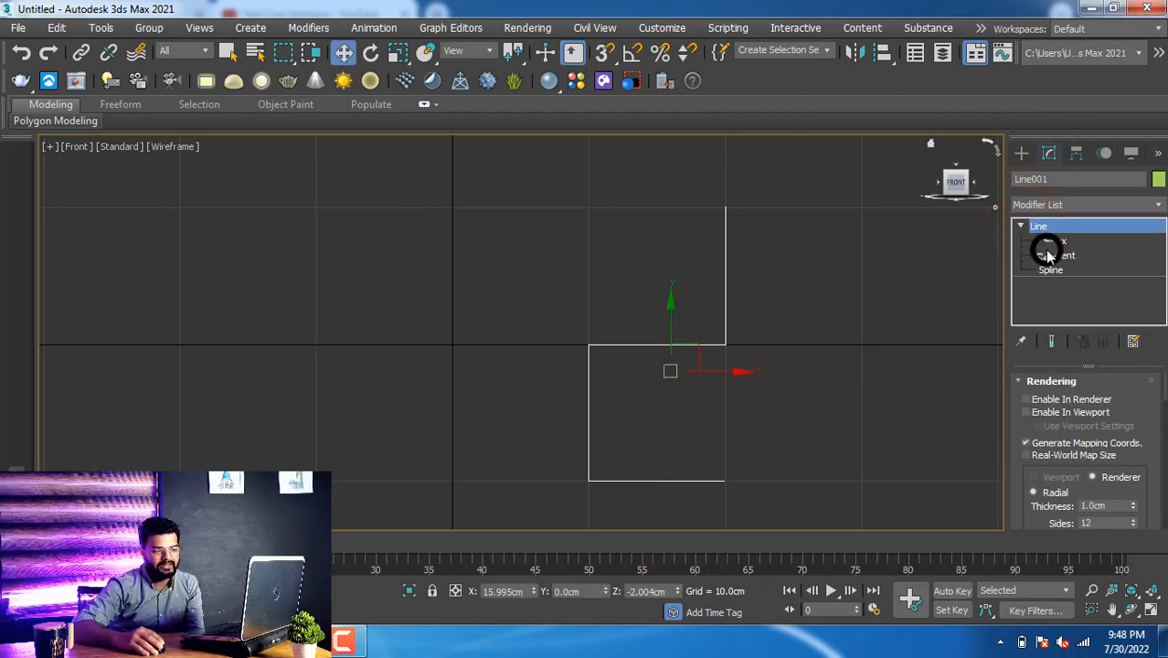
click(1051, 241)
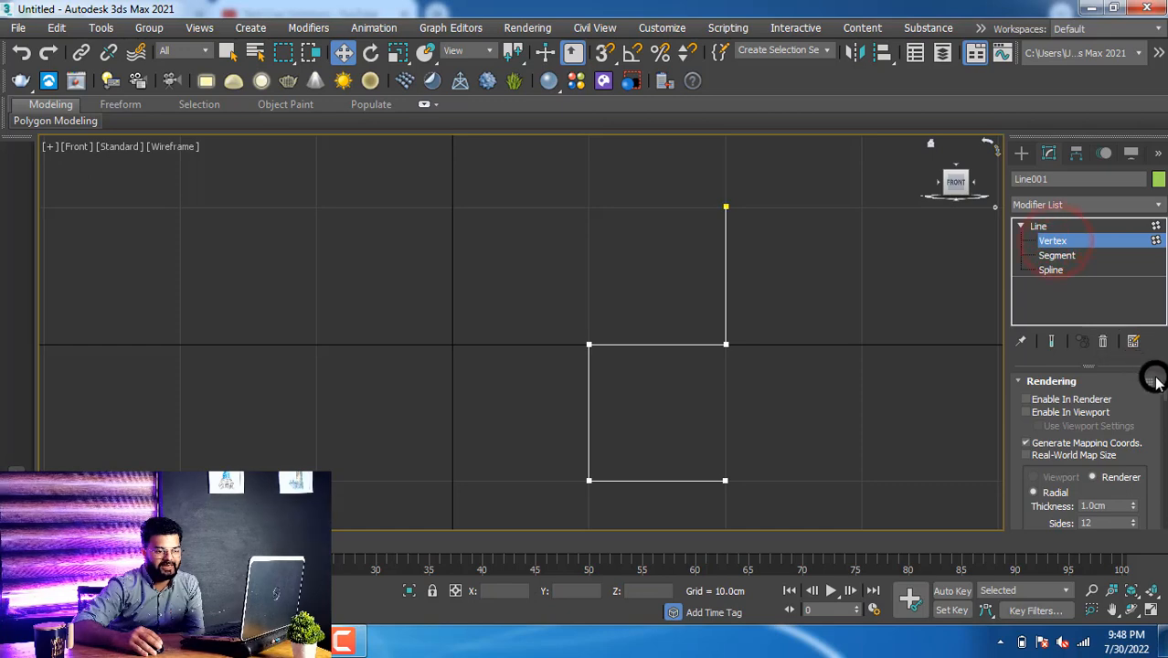
drag(1164, 389, 1158, 485)
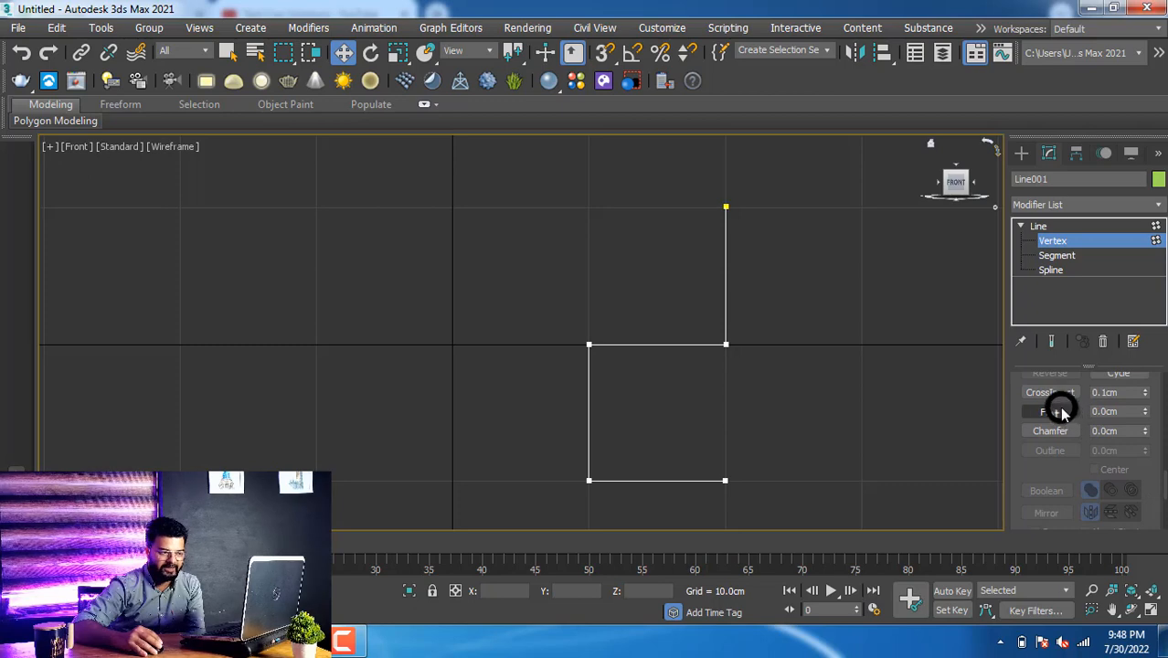
drag(801, 324, 555, 375)
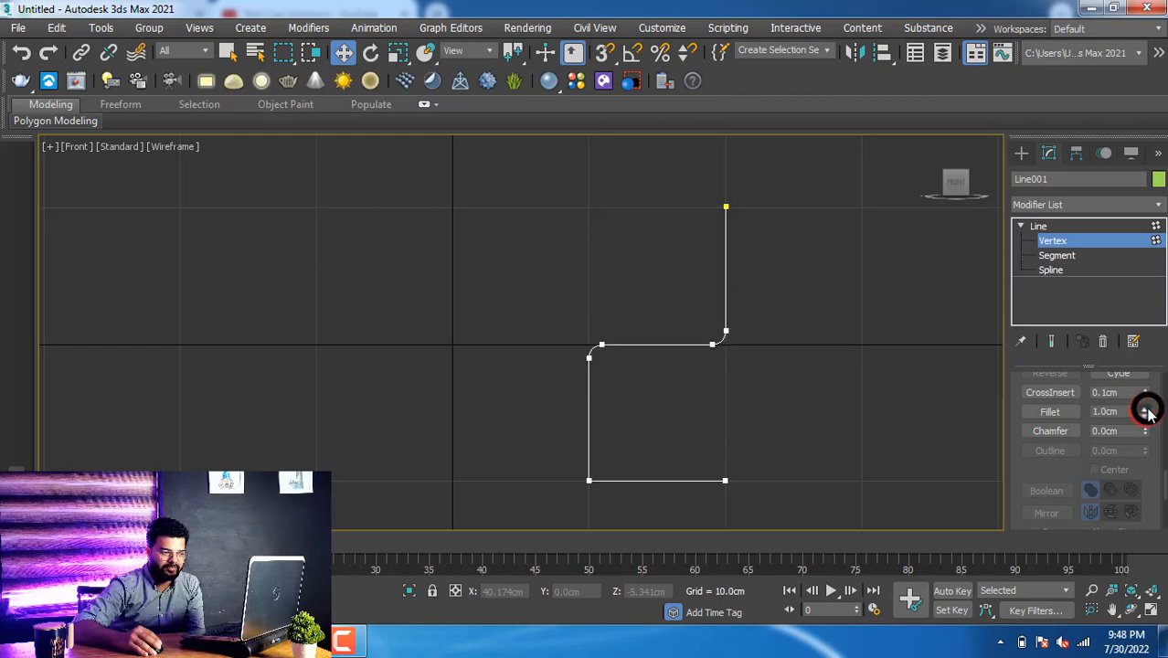
drag(1146, 409, 1147, 408)
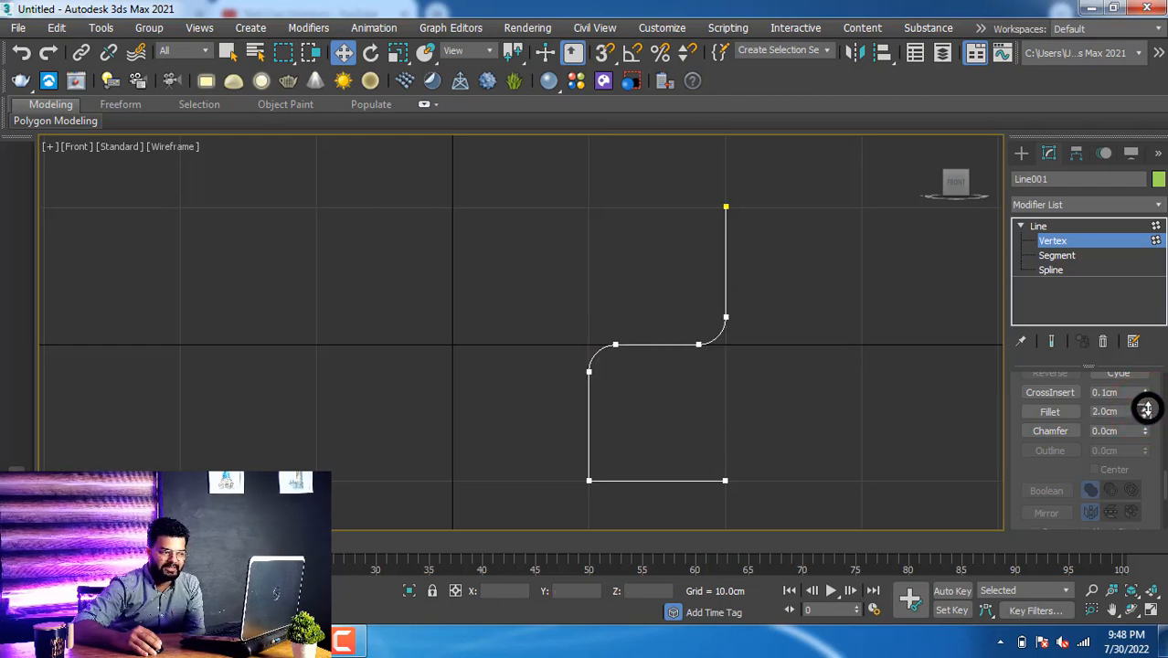
Step: Fillet the remaining lower corner vertex of the line and leave vertex editing
drag(569, 465, 621, 495)
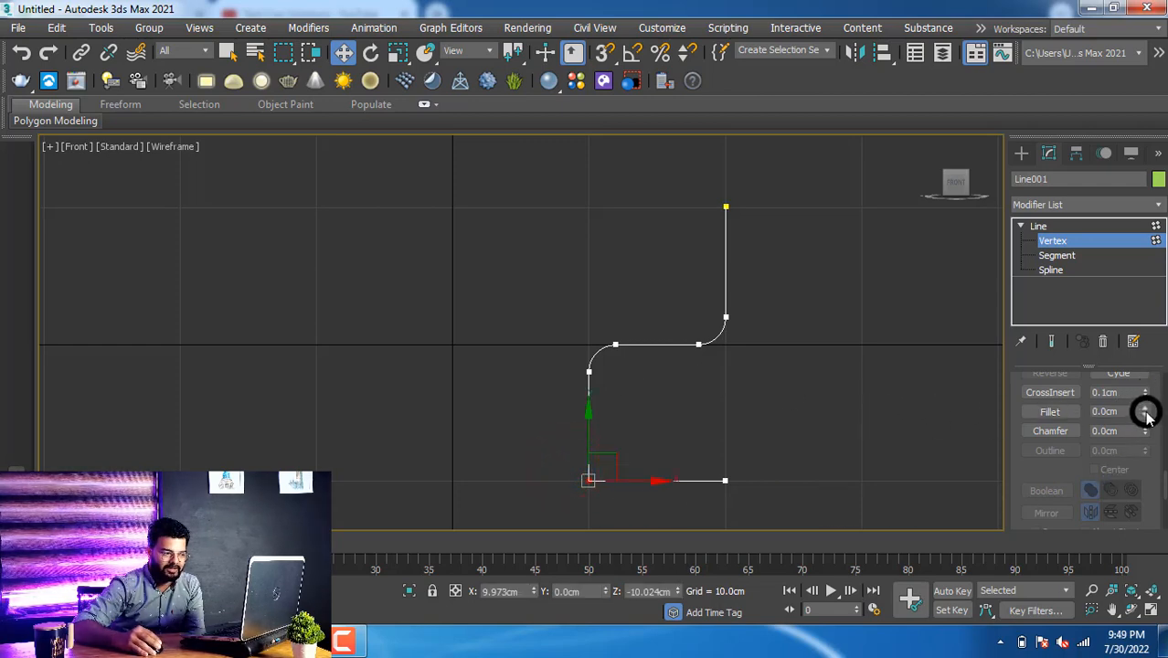
drag(1146, 414, 1142, 410)
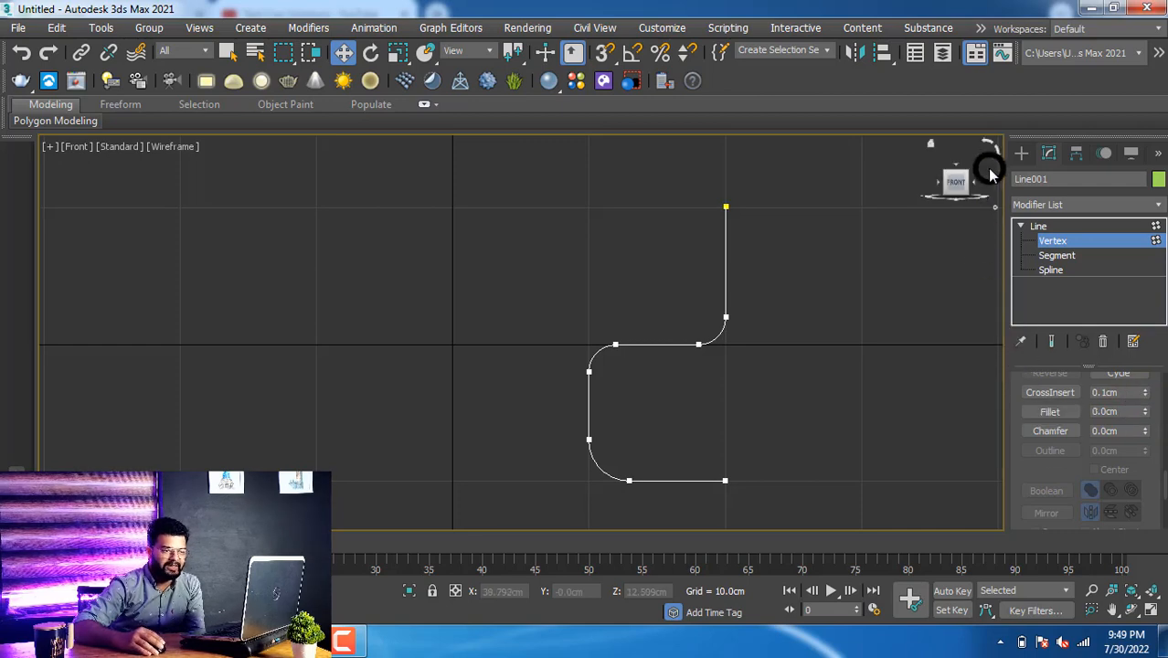
click(1021, 153)
click(802, 276)
Step: Clone the whole filleted line as one independent copy about 20 cm away along the positive X axis
drag(764, 305, 657, 386)
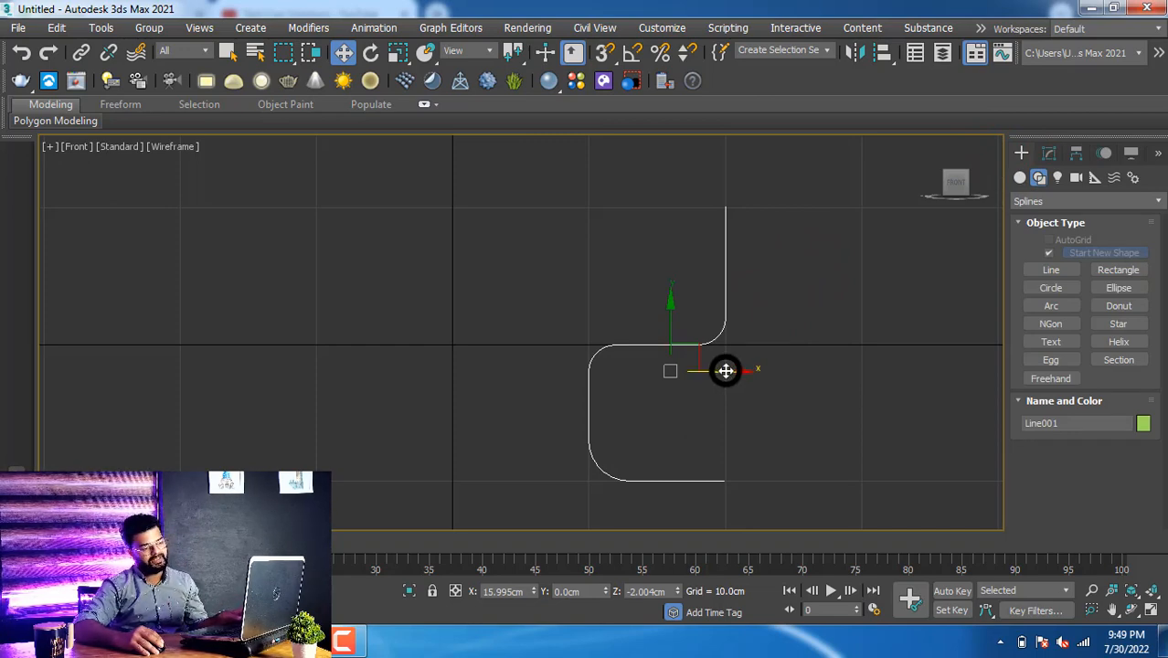
shift+drag(722, 371, 995, 381)
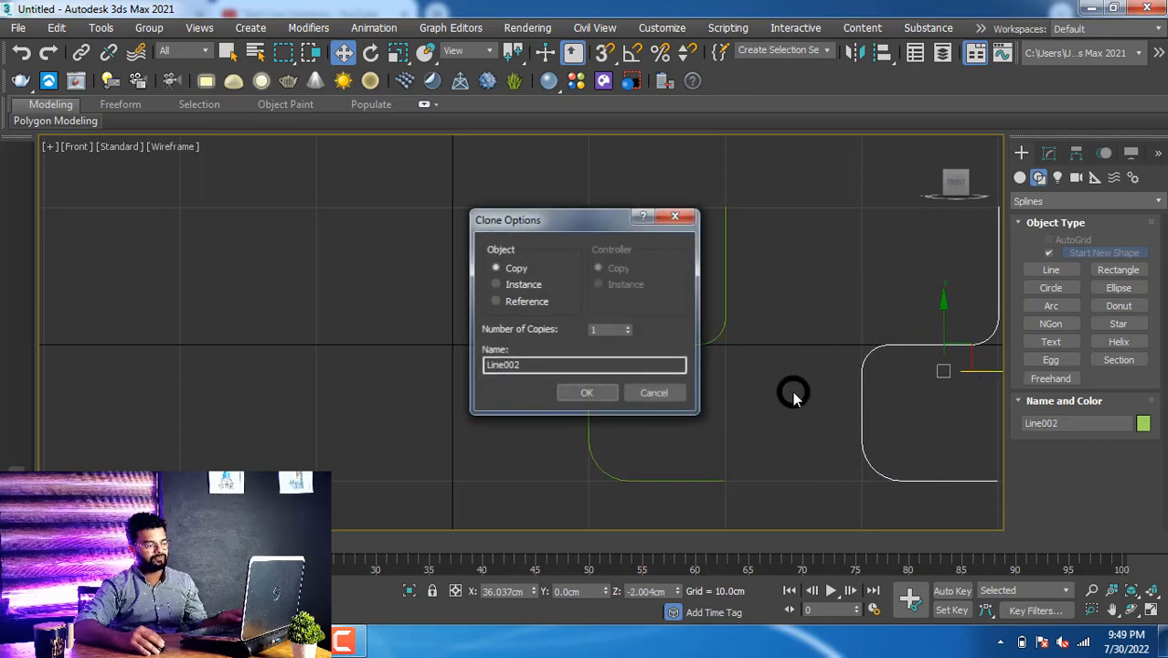
click(587, 388)
click(761, 381)
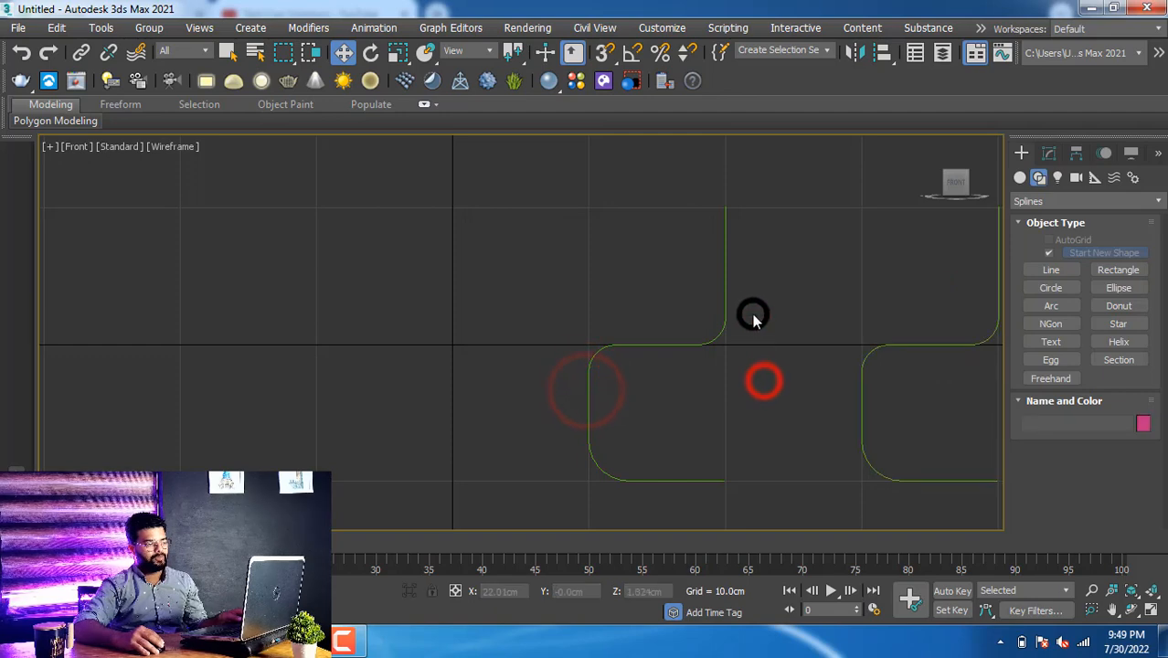
Step: Enable the original line's thickness in both the renderer and the viewport
drag(755, 301, 662, 360)
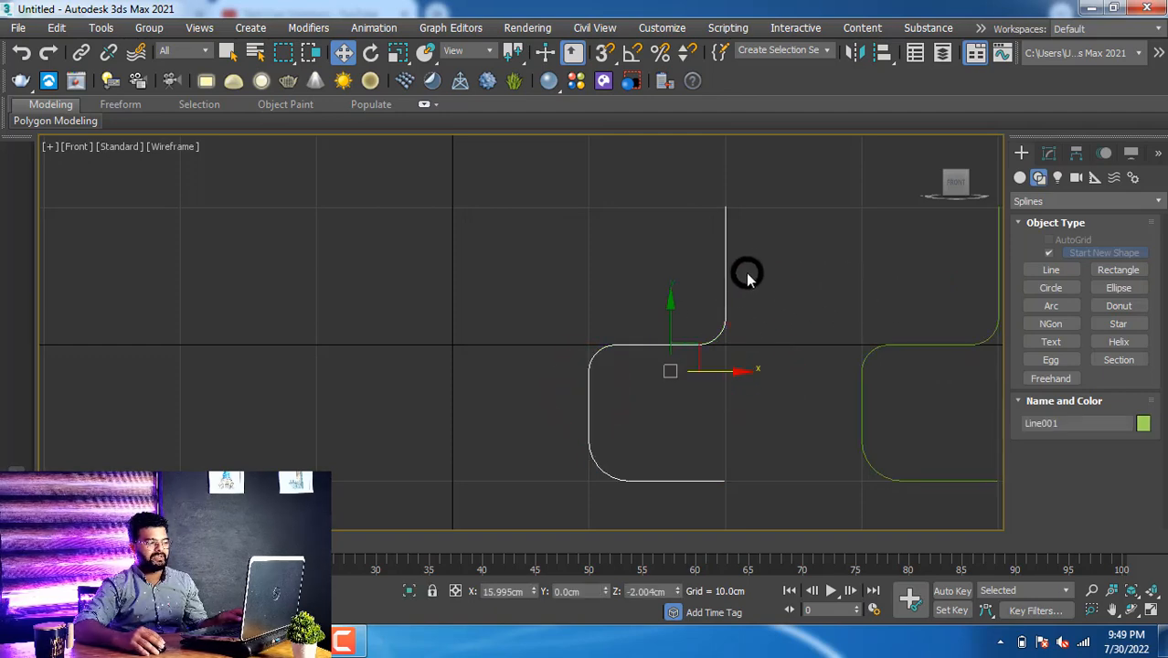
click(753, 264)
drag(751, 315, 620, 381)
click(1044, 155)
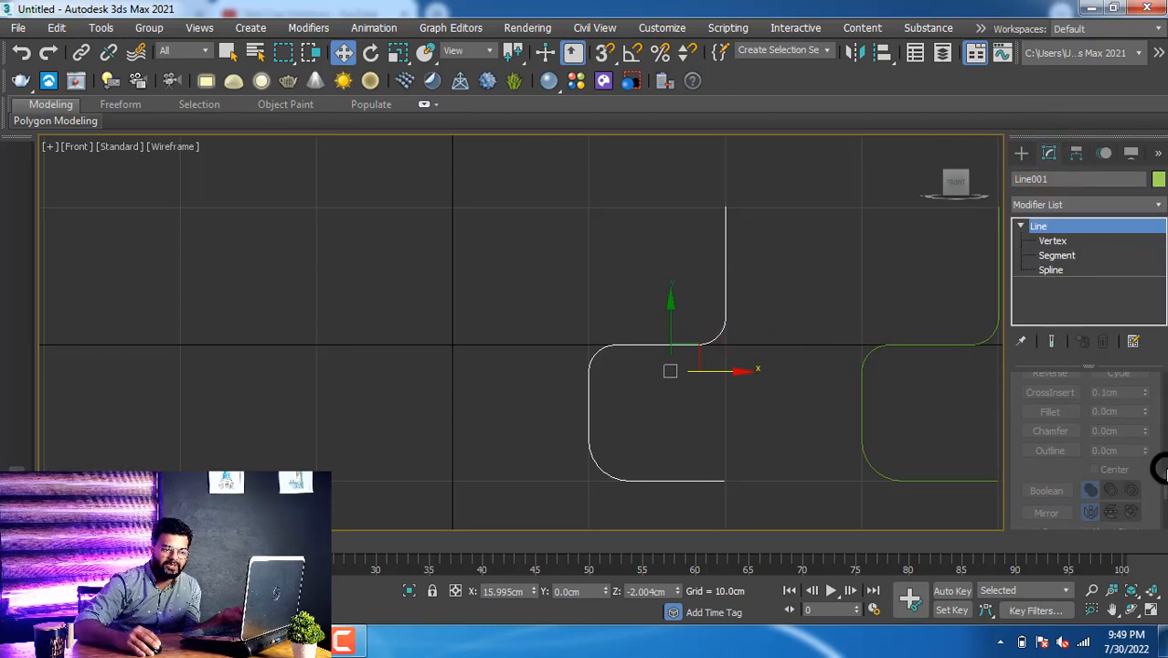
drag(1160, 475, 1159, 401)
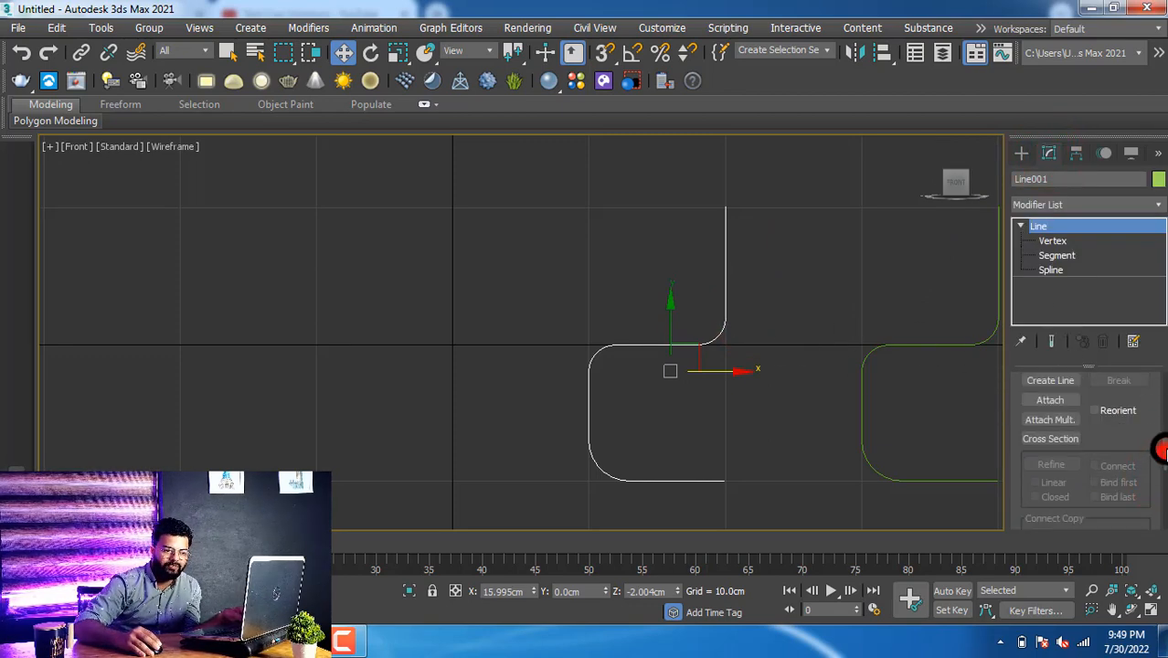
drag(1161, 448, 1161, 373)
click(1033, 403)
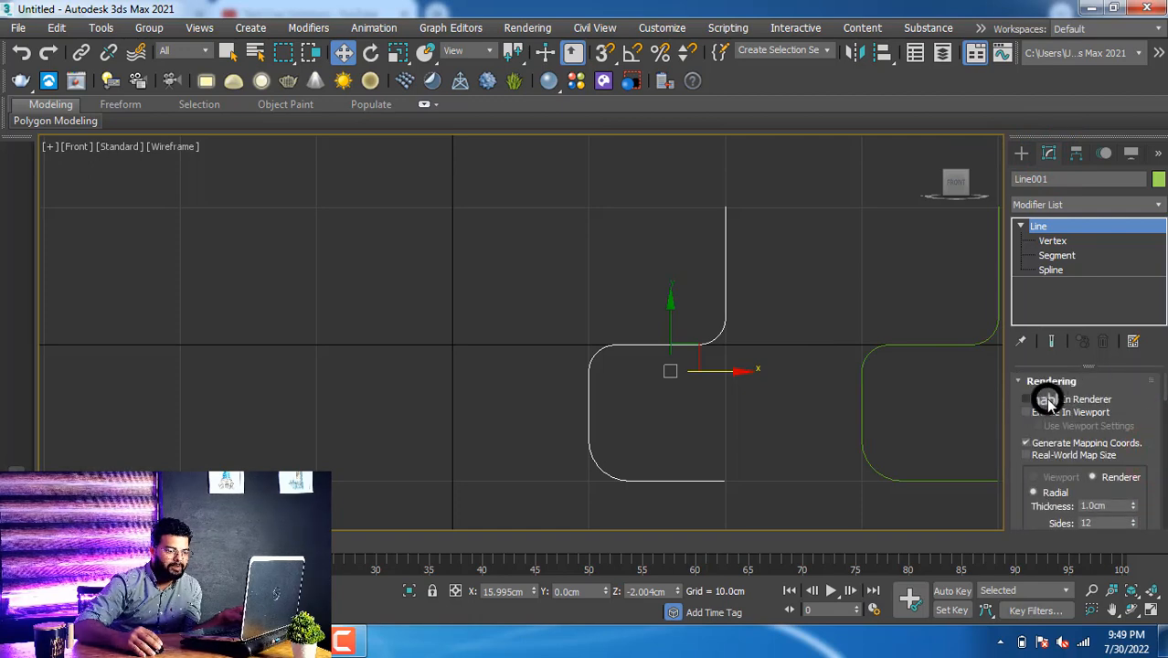
click(1030, 412)
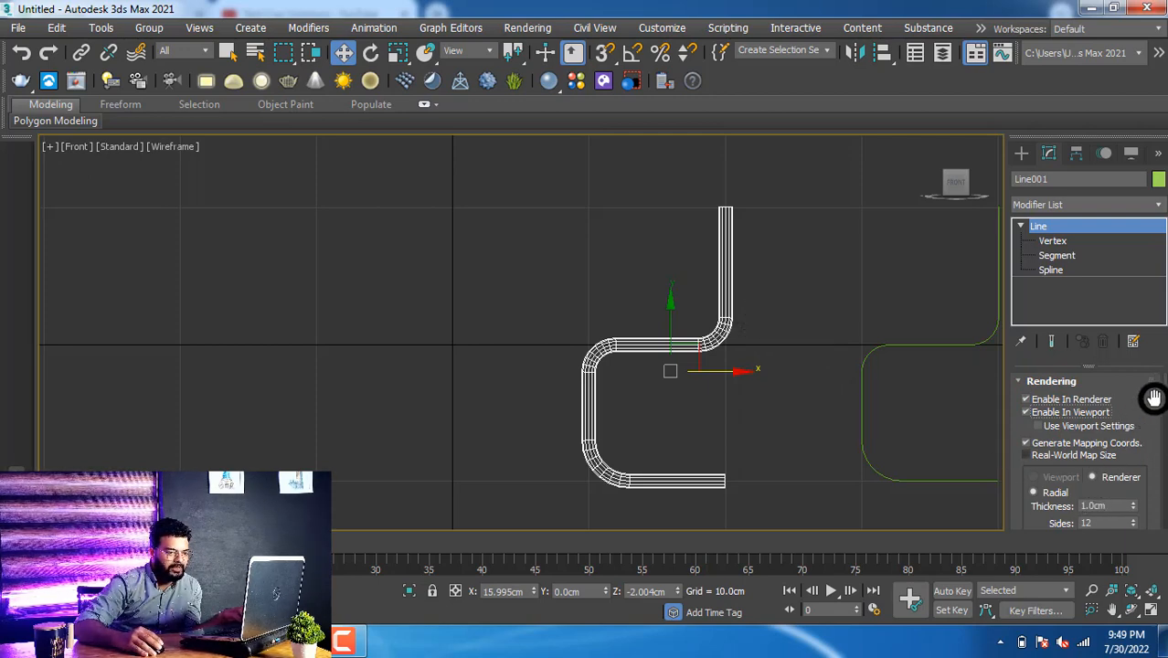
Step: Set the original line's radial rendering thickness to 0.45 cm
drag(1162, 396, 1161, 402)
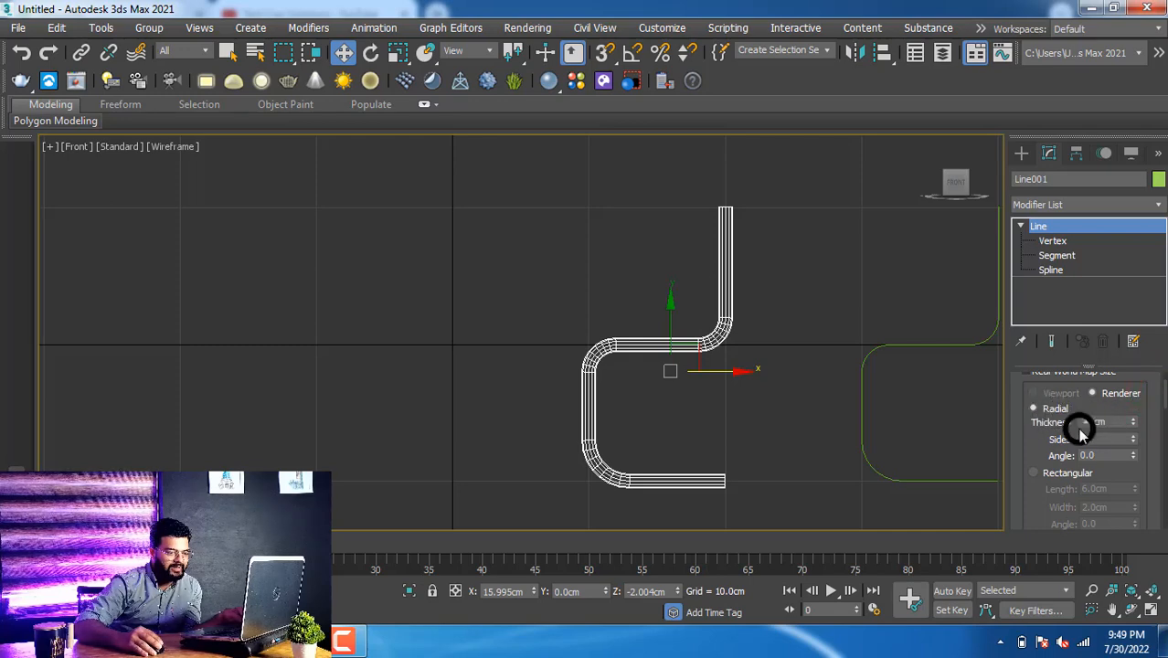
drag(1133, 432, 1140, 475)
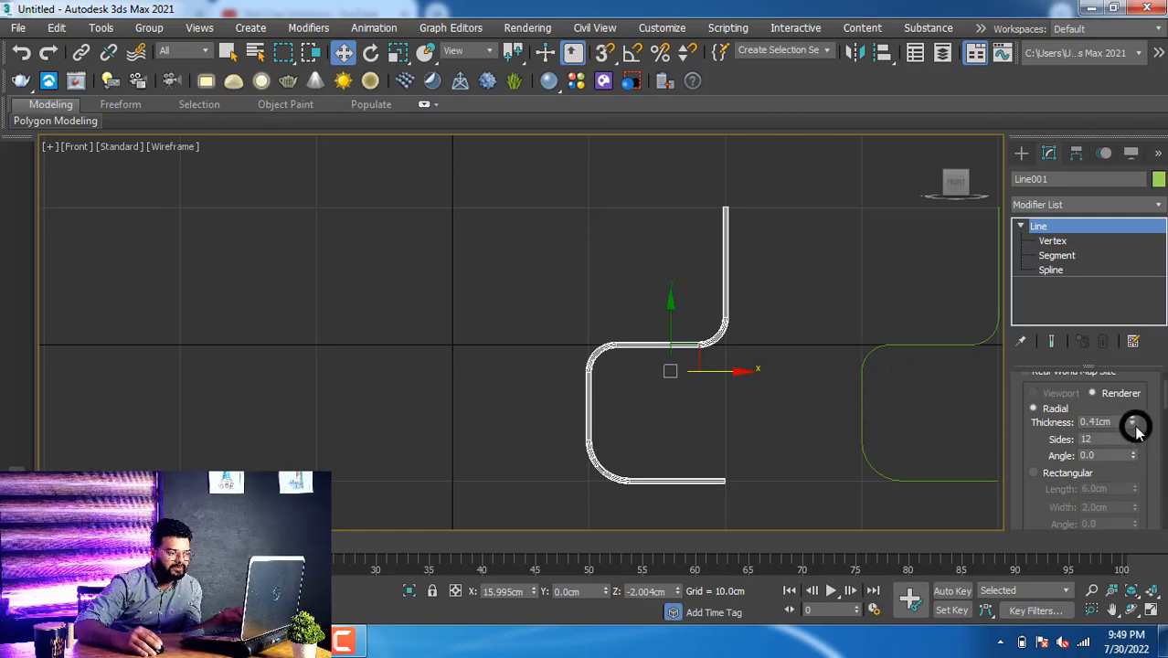
click(775, 302)
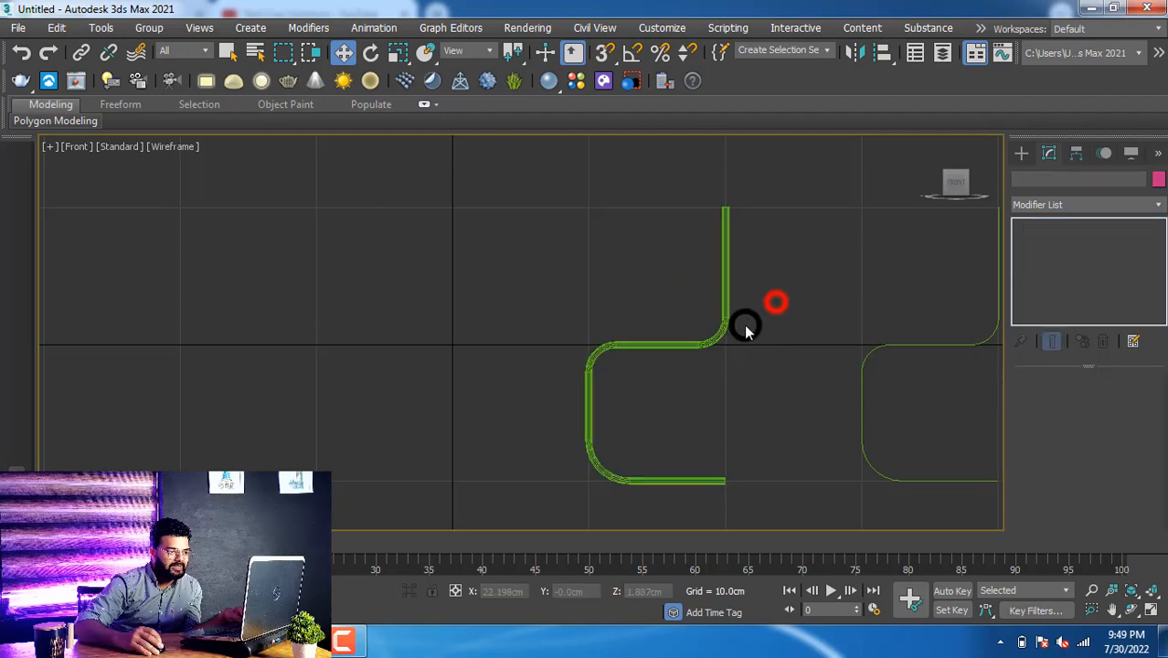
Step: Clone the thickened line as one copy about 9.5 cm away along the Y axis in an orthographic view without the grid
click(709, 339)
alt+middle_drag(709, 339, 772, 418)
key(g)
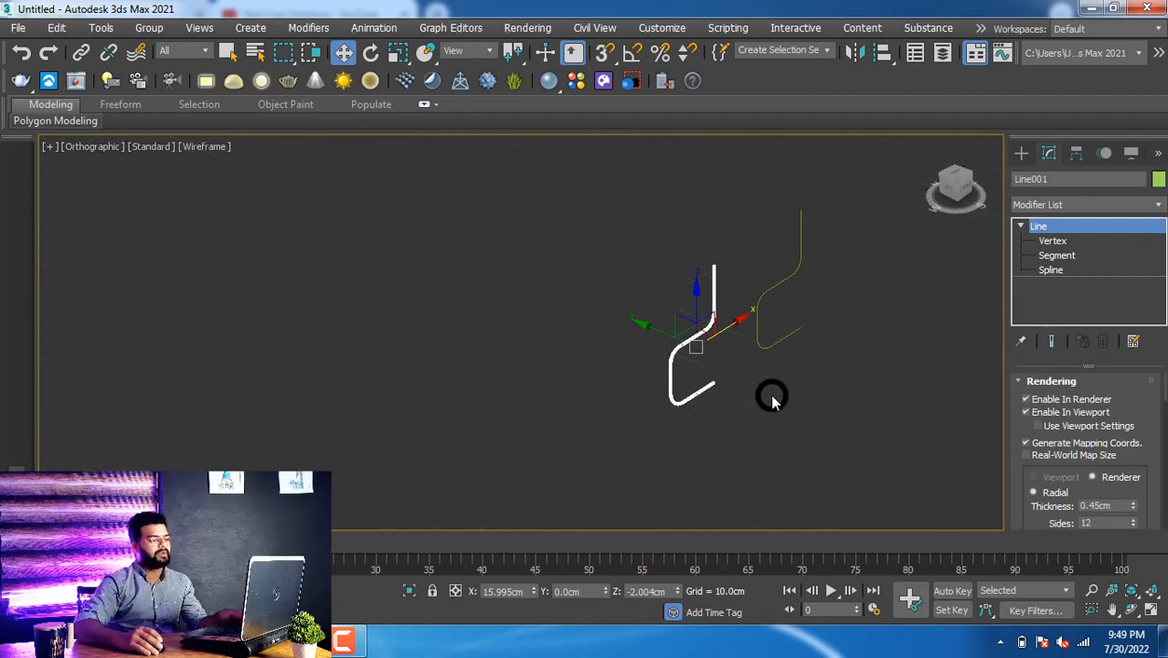
scroll(704, 336, up, 3)
scroll(703, 331, down, 3)
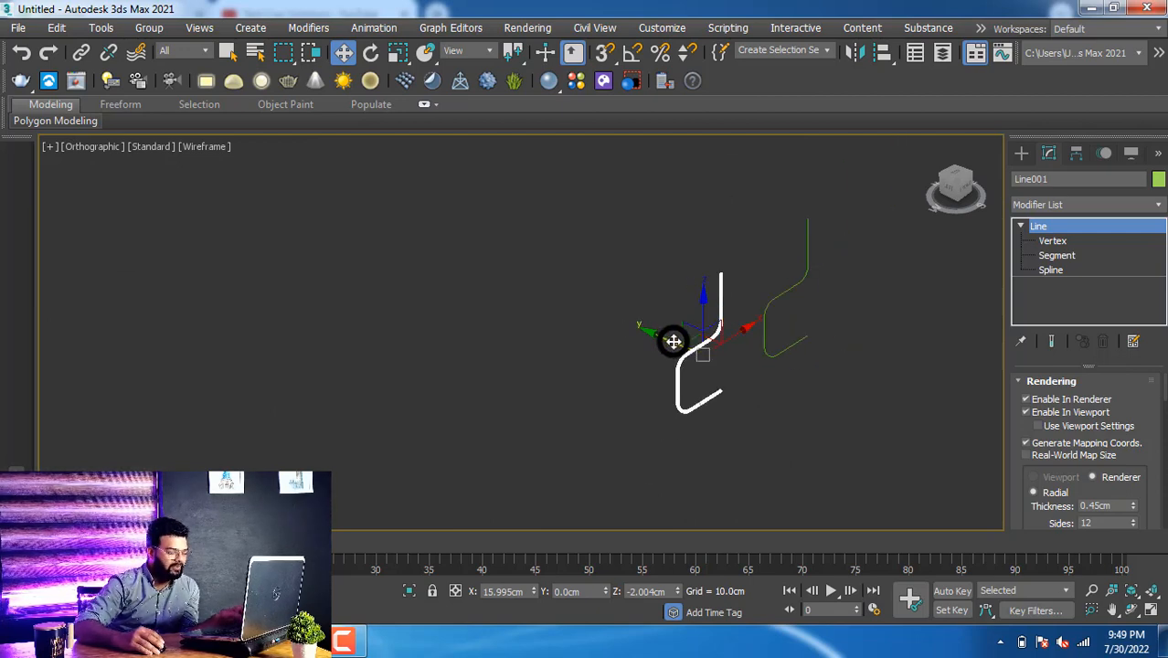
shift+drag(671, 345, 622, 305)
click(587, 393)
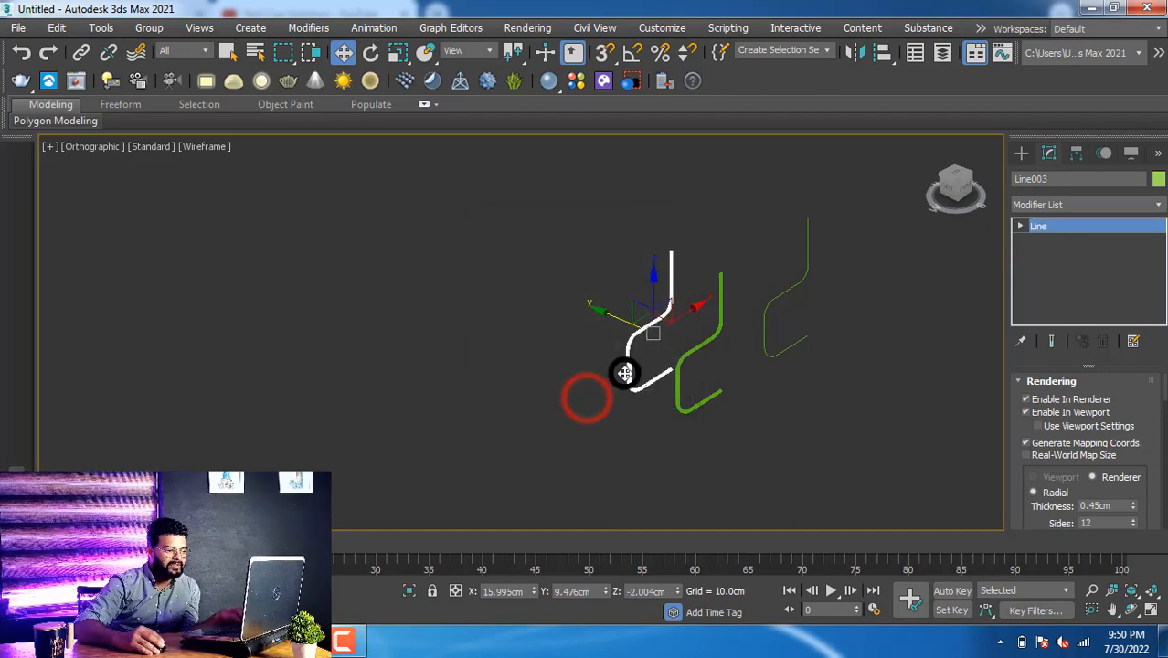
click(627, 373)
click(595, 287)
scroll(672, 334, up, 3)
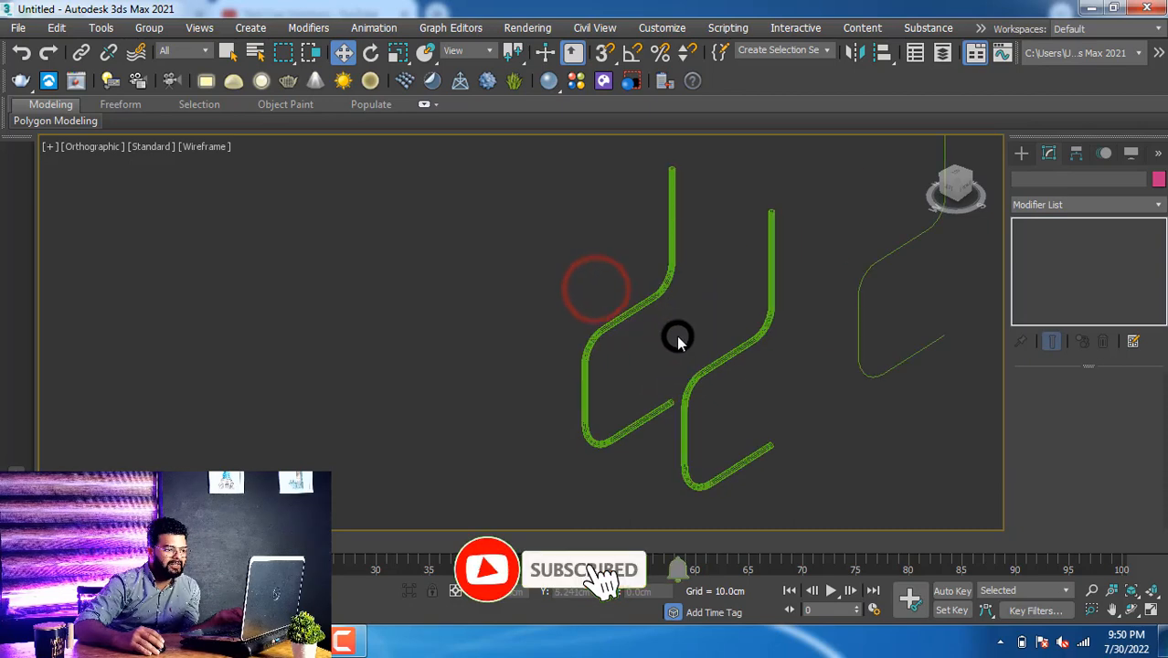
Step: Attach the thickened copy to the original thickened line as one object
click(736, 355)
drag(1155, 388, 1161, 457)
click(1052, 487)
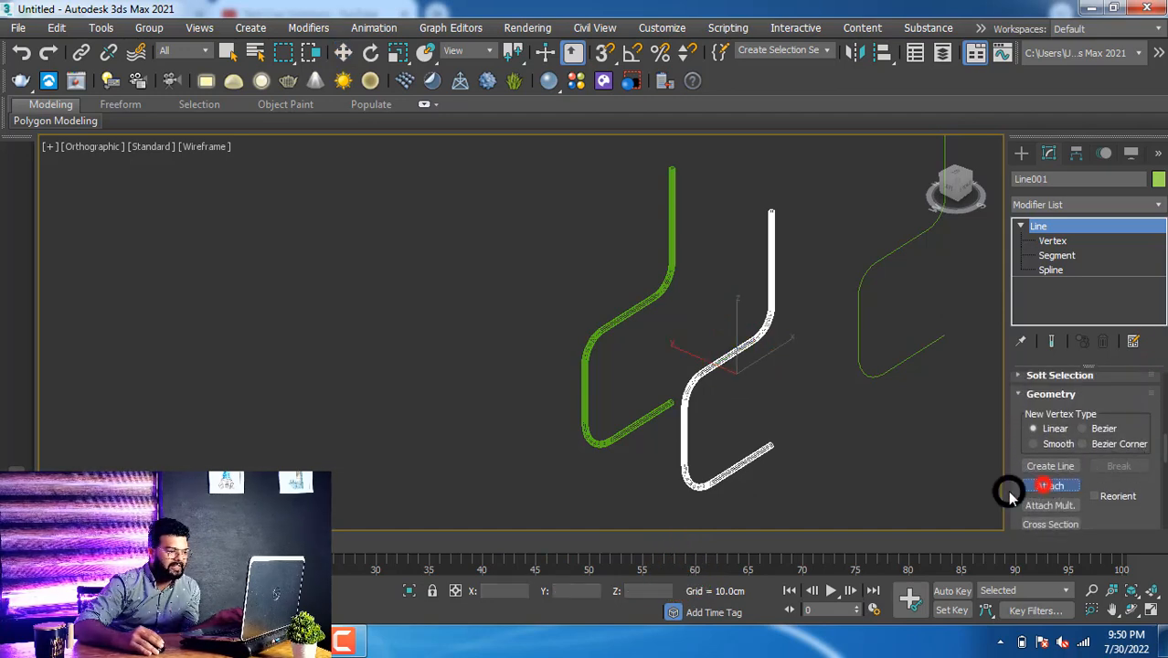
click(622, 317)
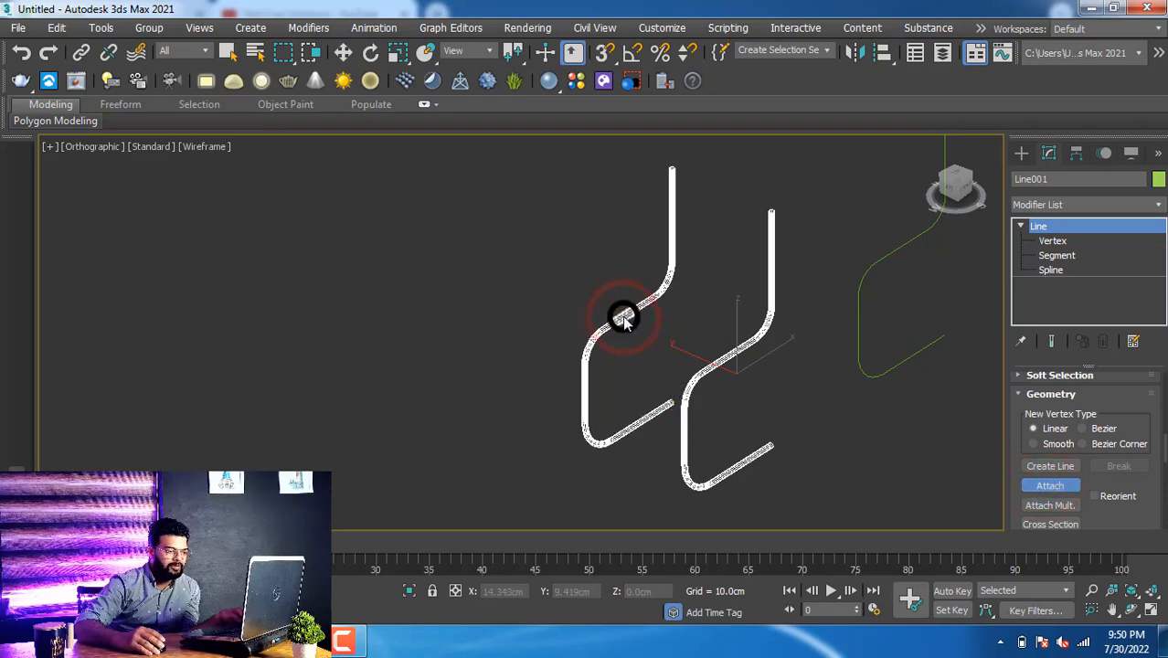
Step: With Create Line and 3D snapping, draw a straight connecting segment between the two open lower ends of the attached frame
alt+middle_drag(748, 374, 622, 425)
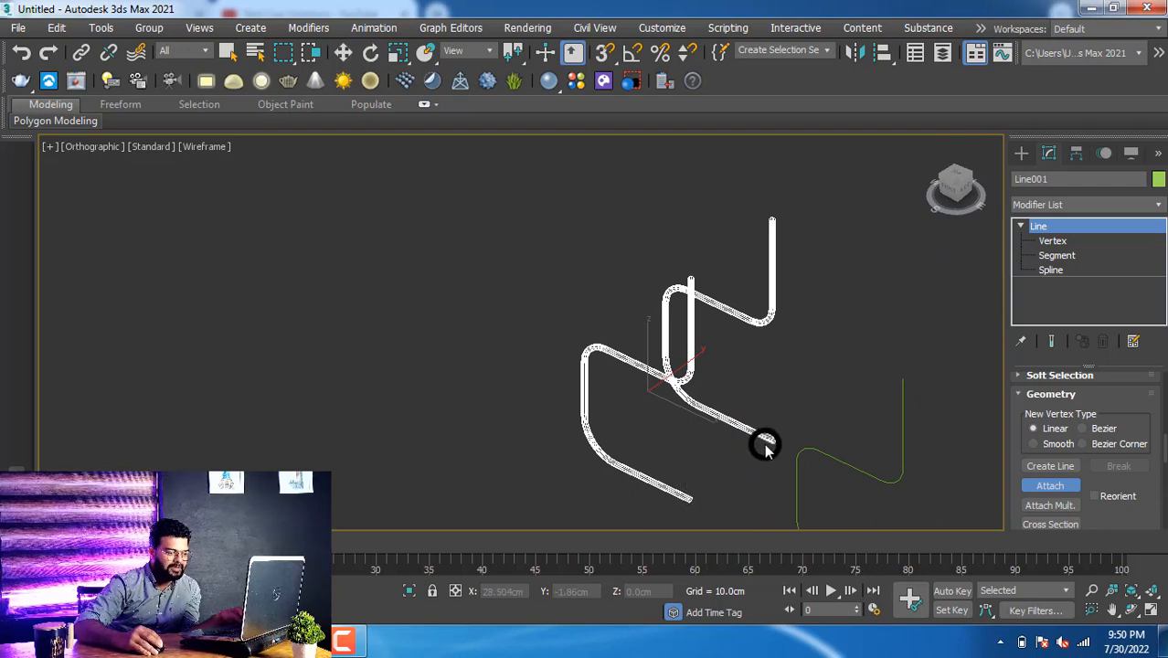
middle_drag(743, 453, 679, 378)
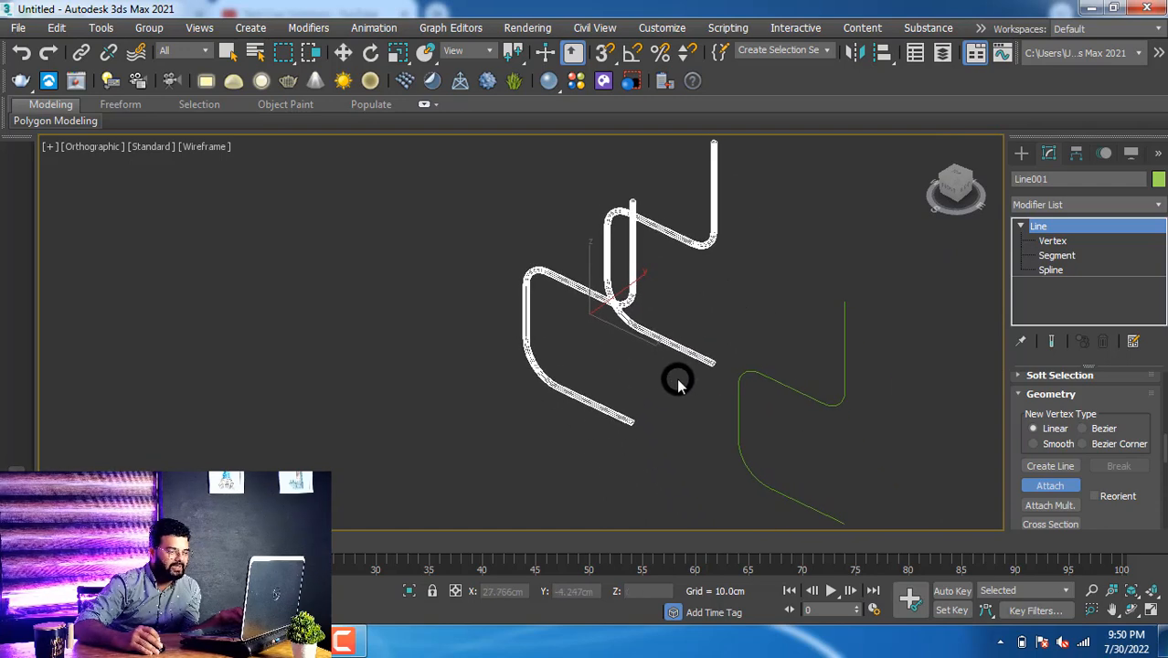
scroll(676, 382, up, 2)
alt+middle_drag(693, 426, 712, 435)
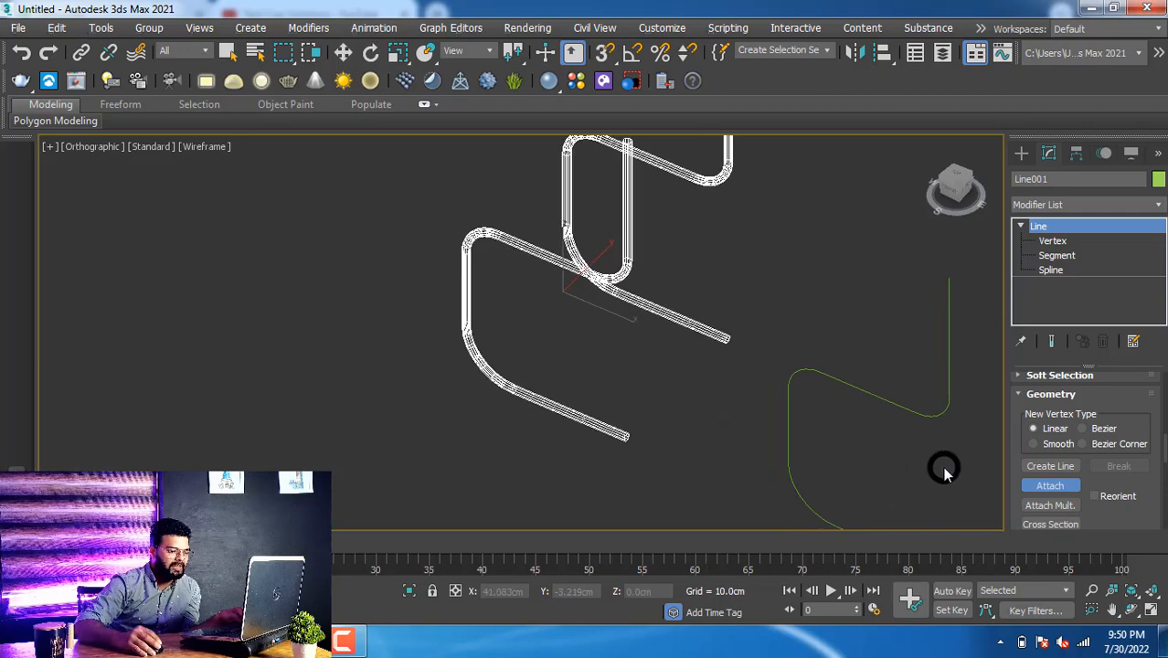
click(1057, 466)
drag(1157, 446, 1159, 468)
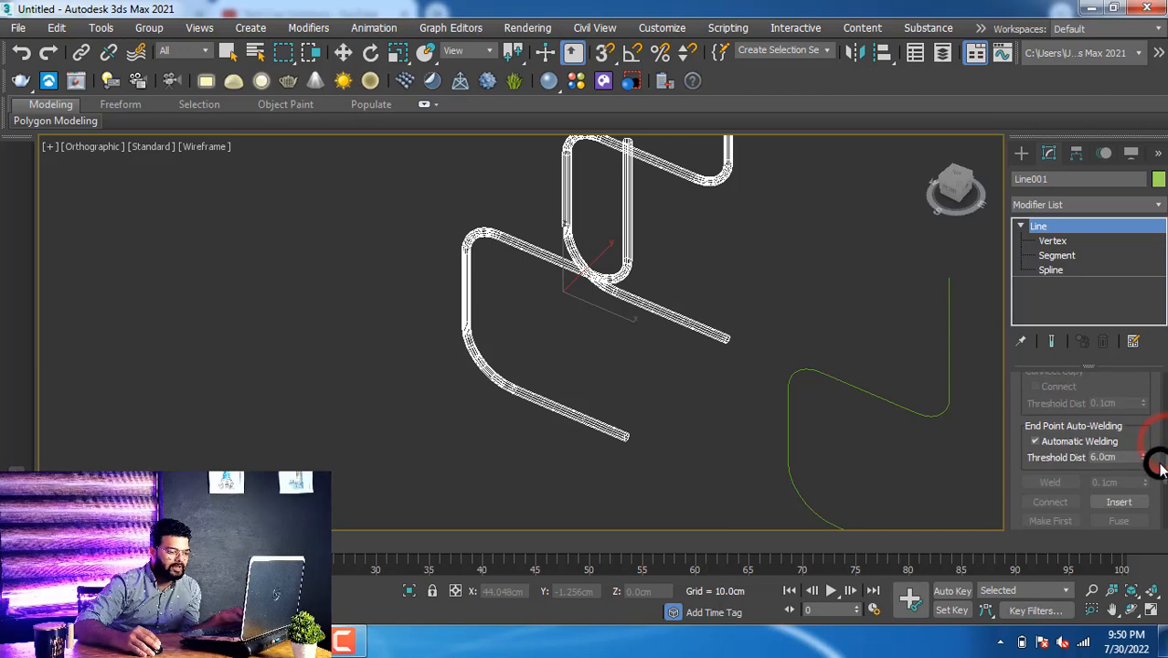
click(1044, 443)
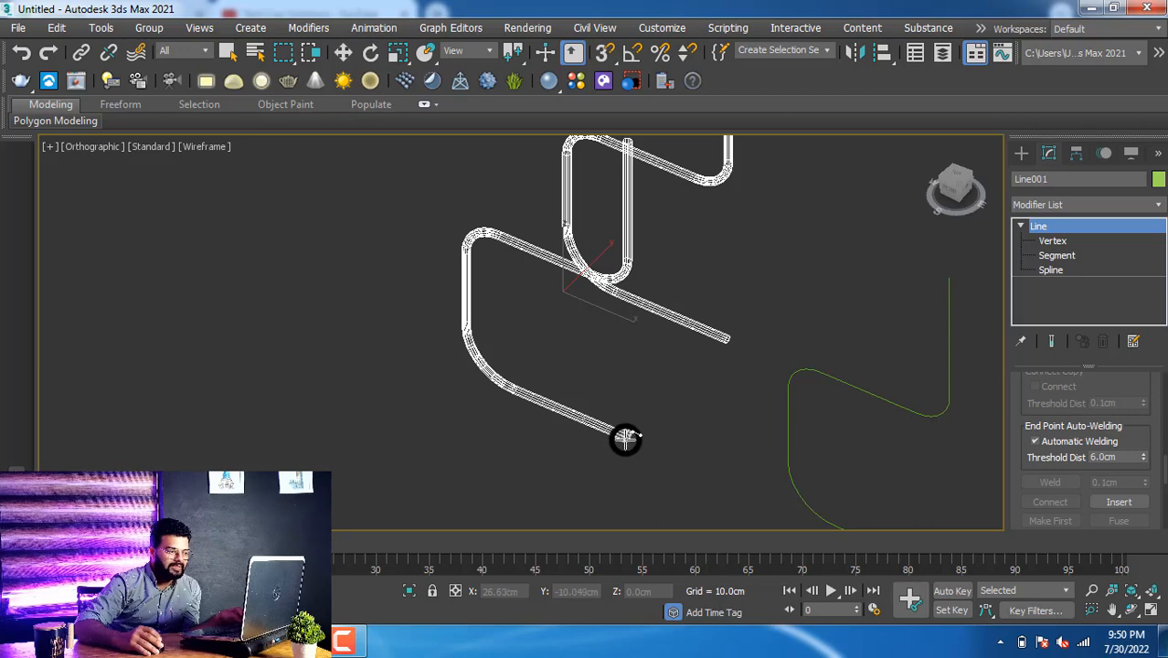
key(s)
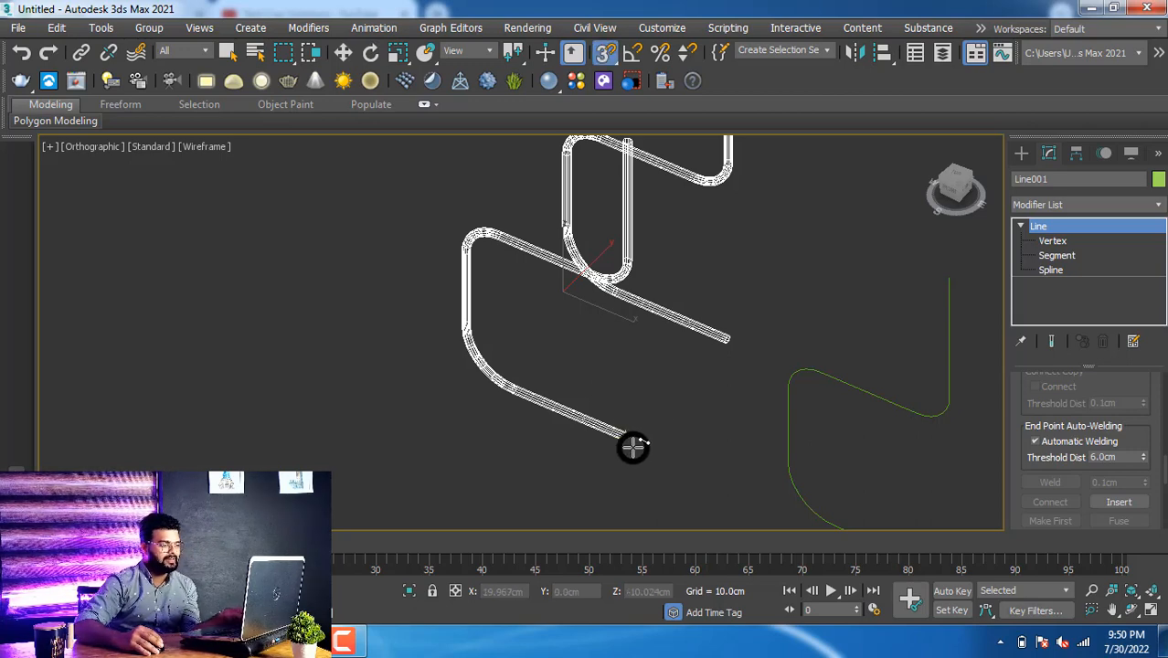
click(629, 436)
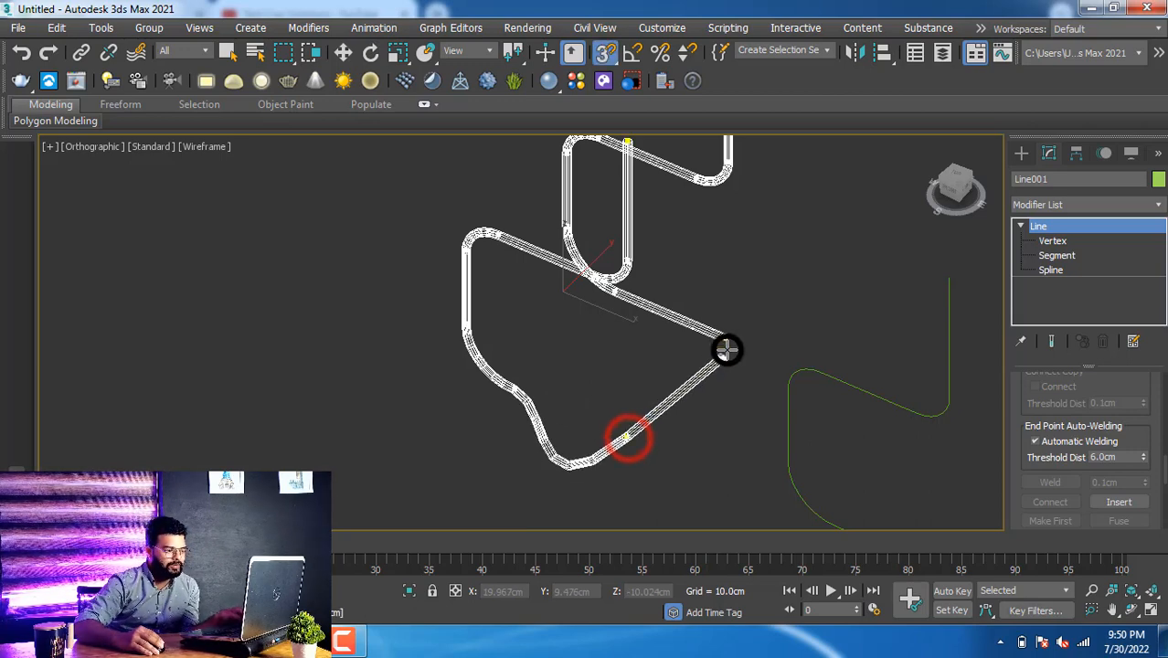
key(ctrl+z)
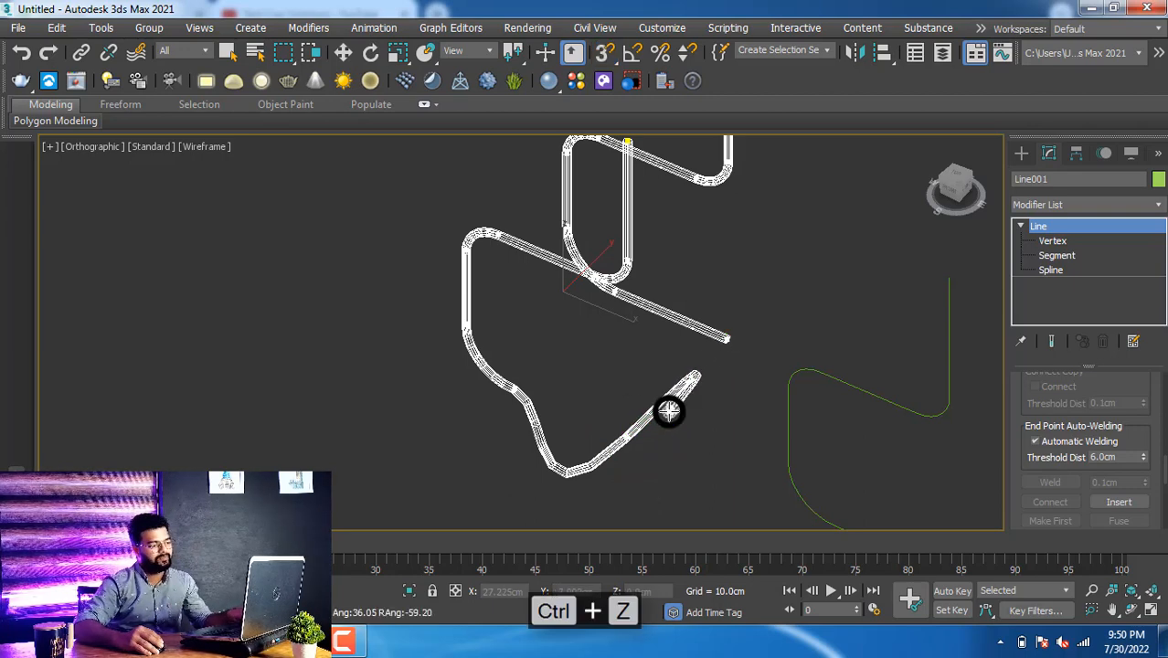
scroll(626, 430, up, 4)
key(s)
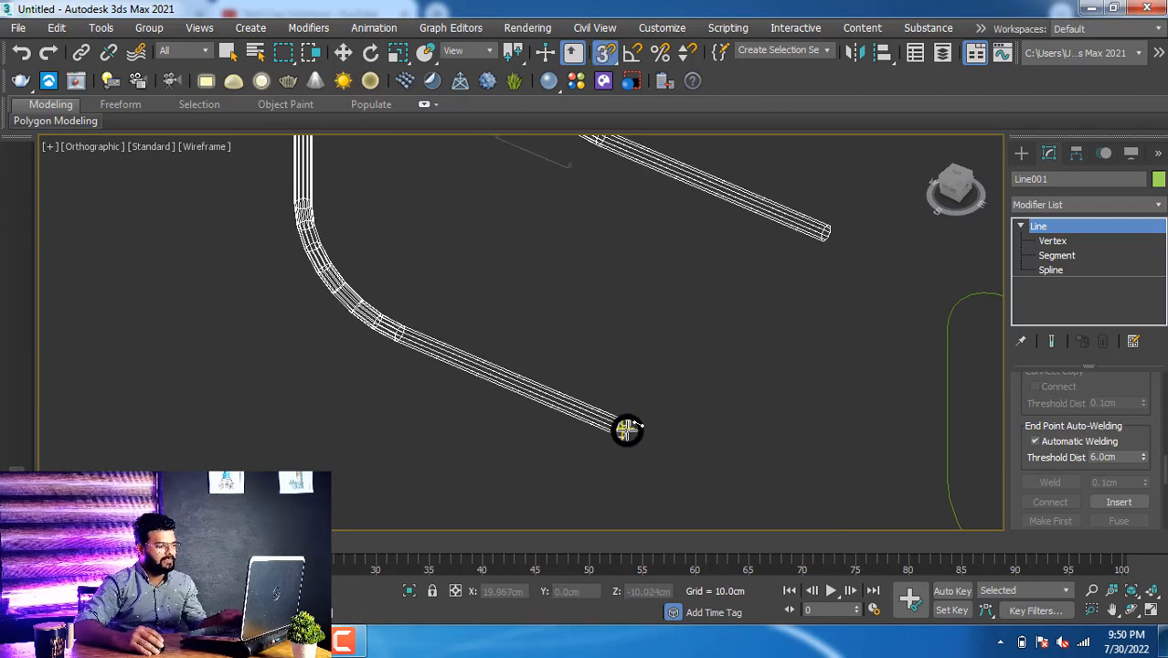
click(625, 427)
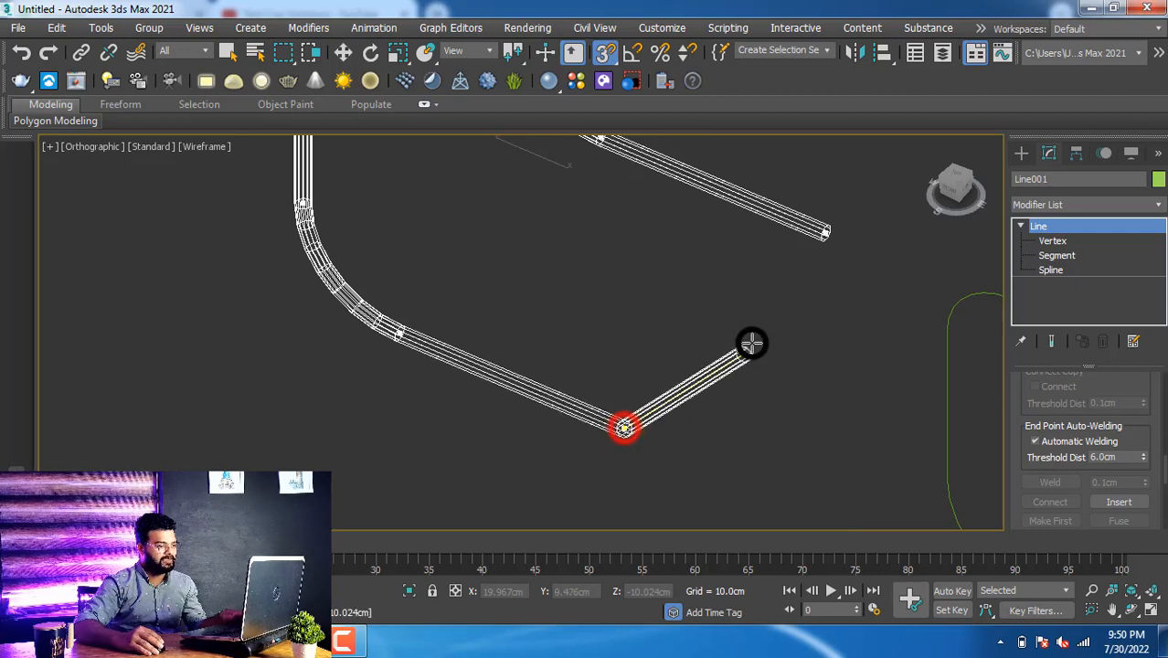
click(836, 228)
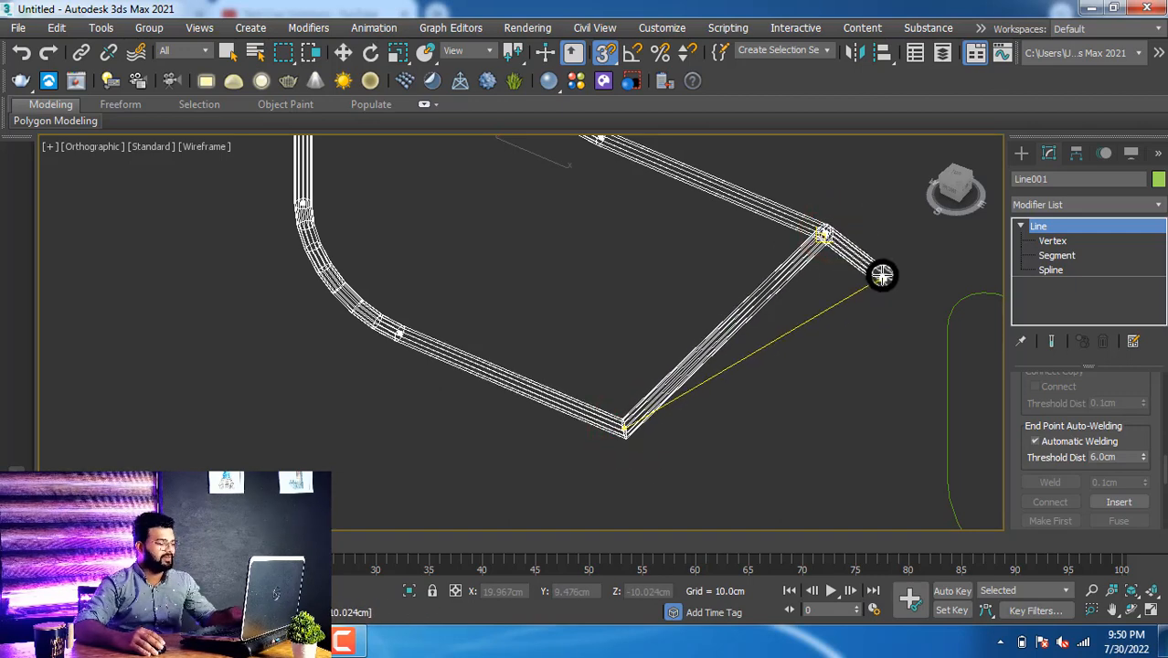
right_click(798, 242)
Step: Leave line creation with snapping off and switch the attached frame to vertex editing
alt+middle_drag(722, 318, 687, 403)
scroll(731, 334, up, 4)
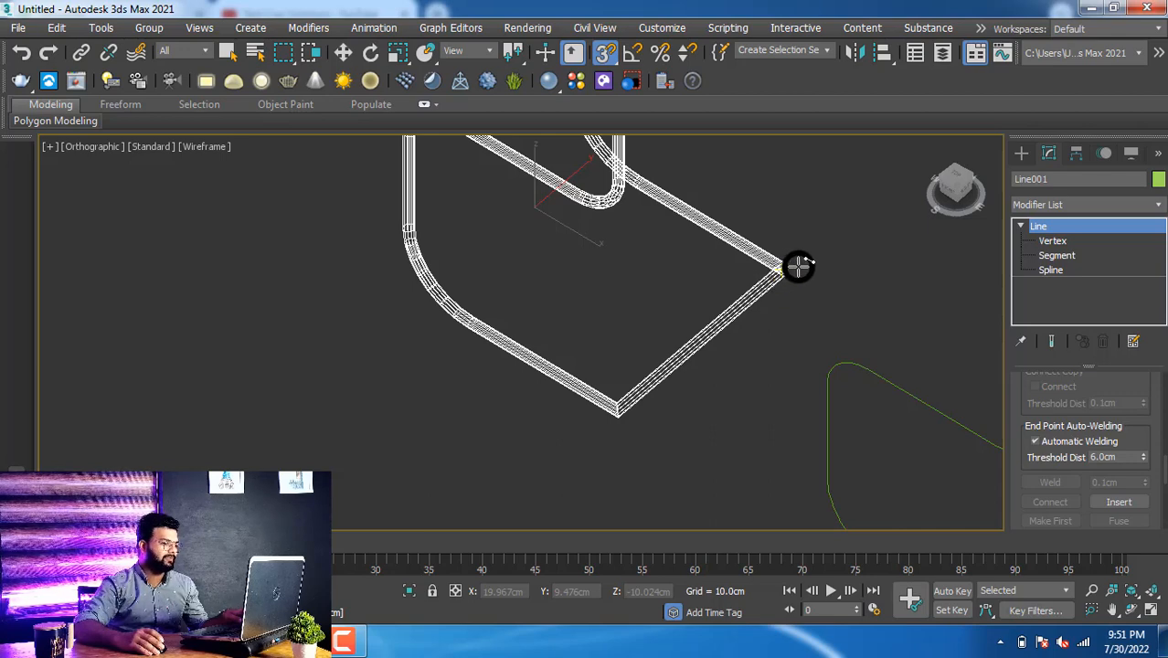
scroll(798, 265, up, 3)
scroll(813, 256, down, 3)
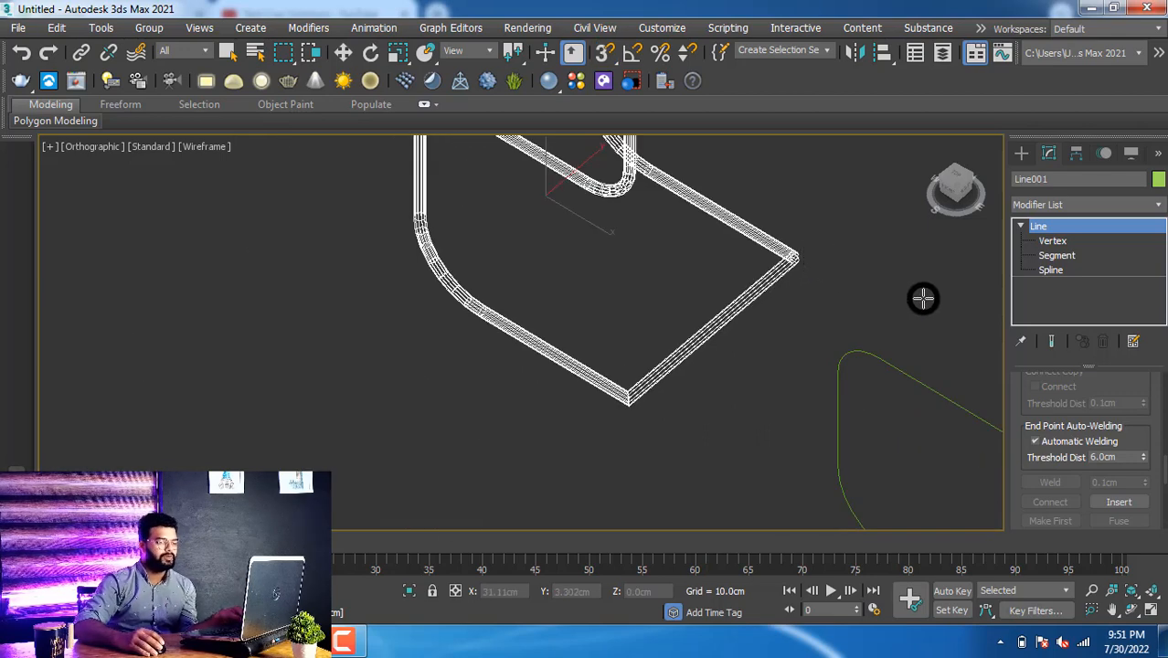
click(1051, 241)
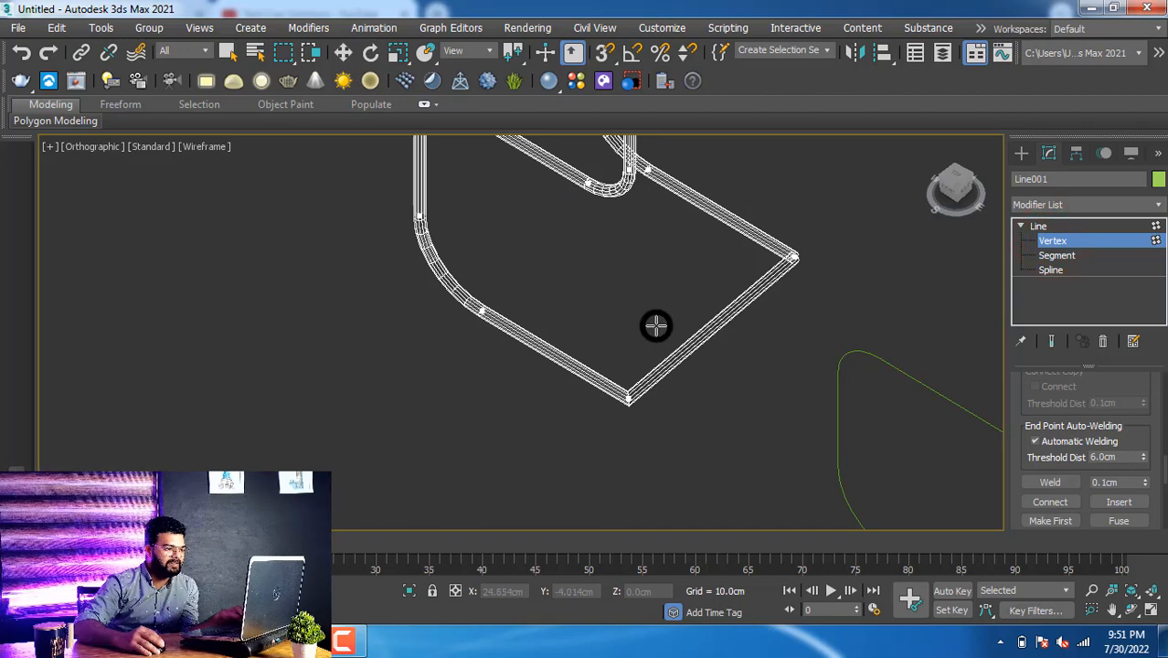
mouse_move(655, 326)
mouse_down()
mouse_move(601, 446)
mouse_move(656, 322)
mouse_up()
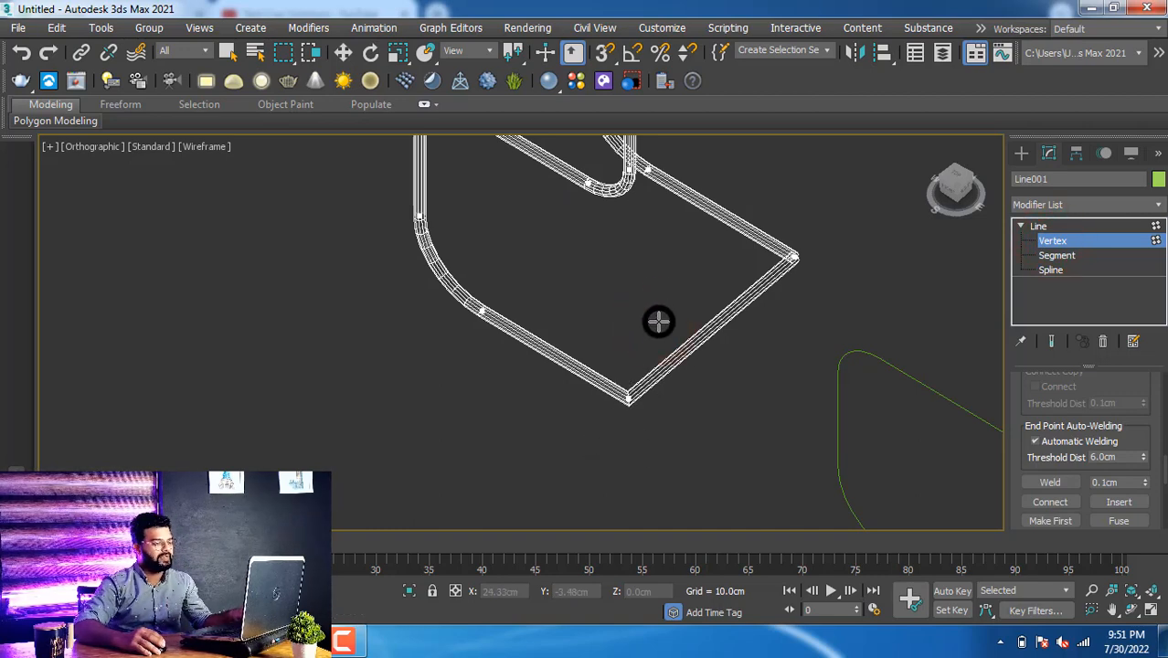
click(1023, 155)
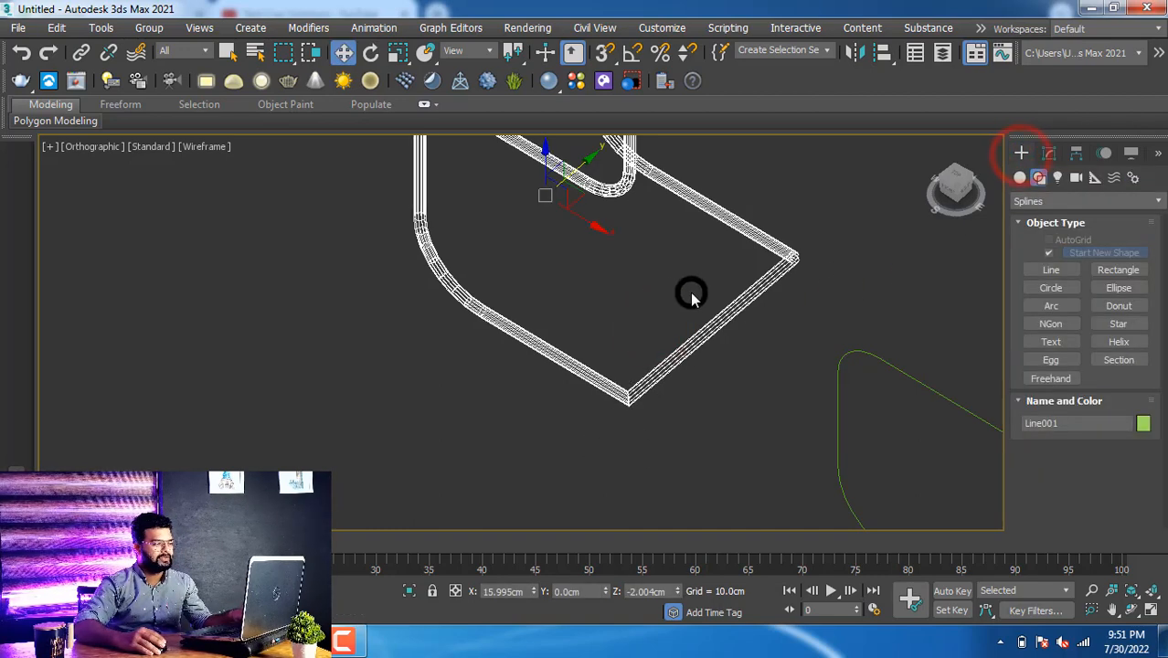
click(688, 288)
click(700, 317)
click(1048, 152)
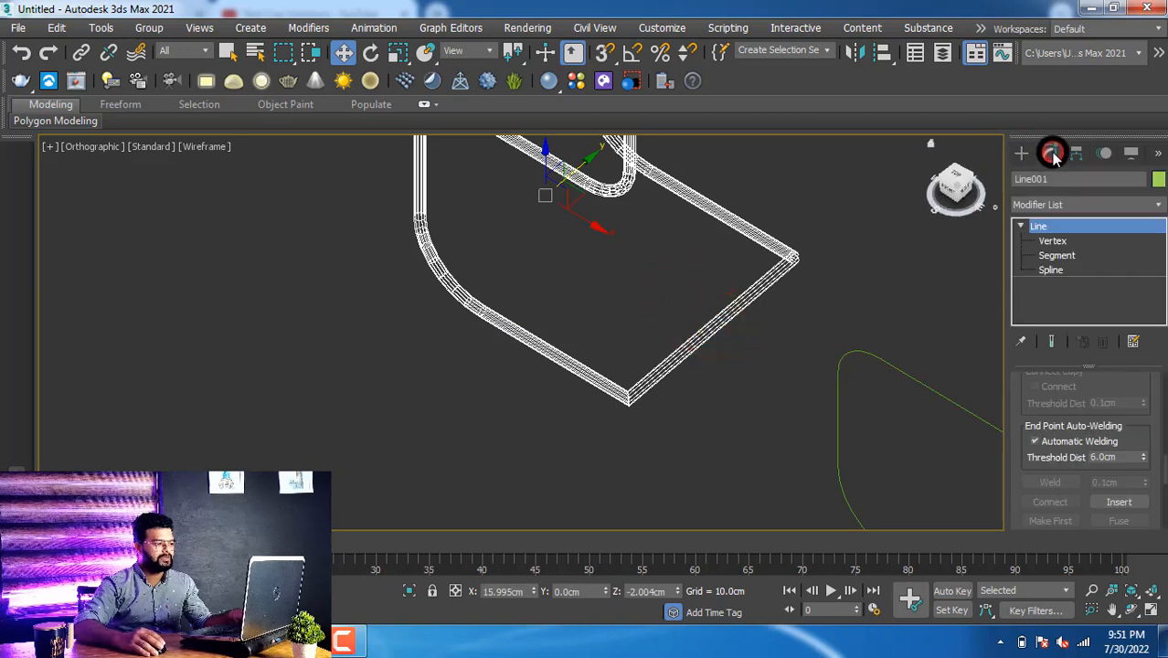
click(669, 273)
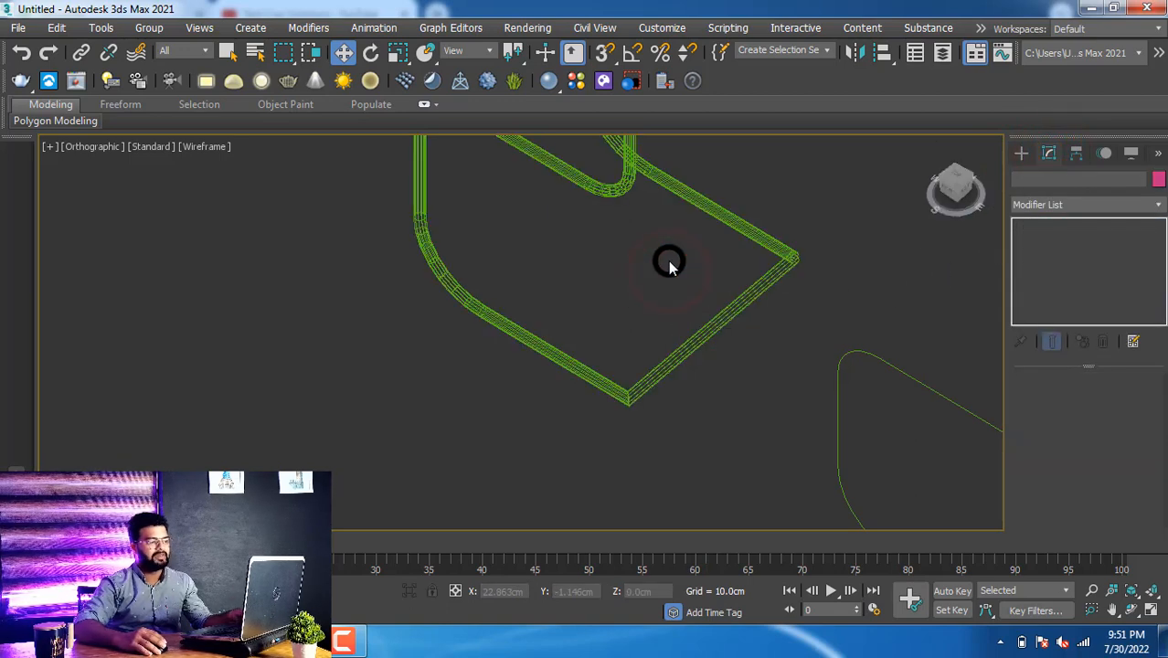
click(721, 317)
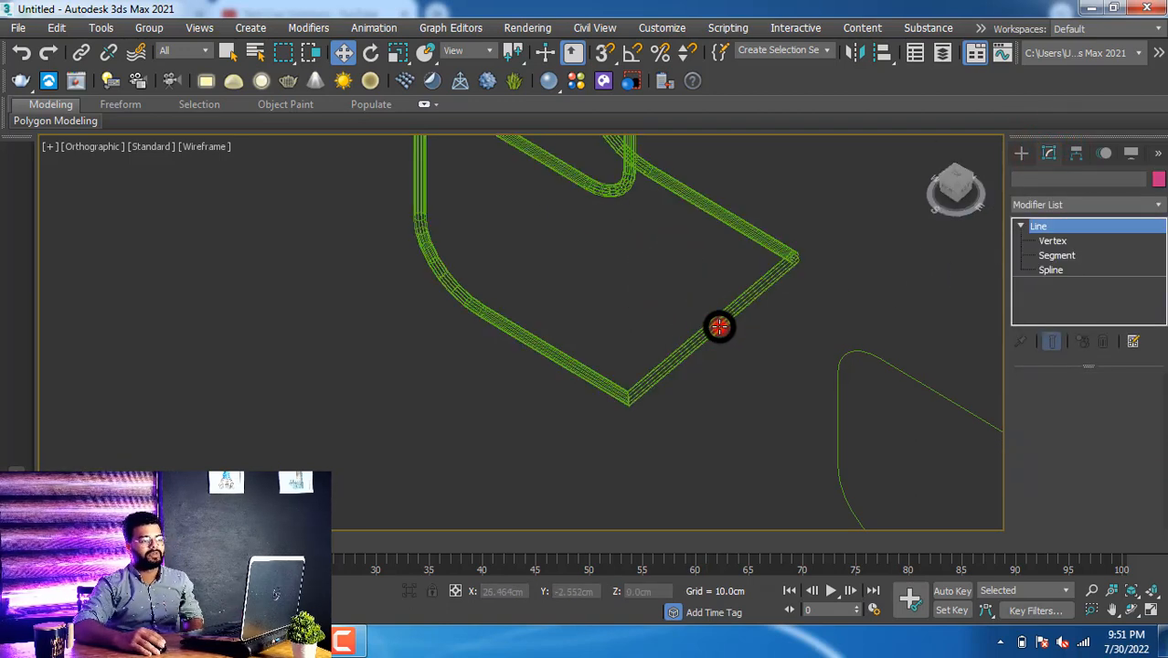
click(1055, 240)
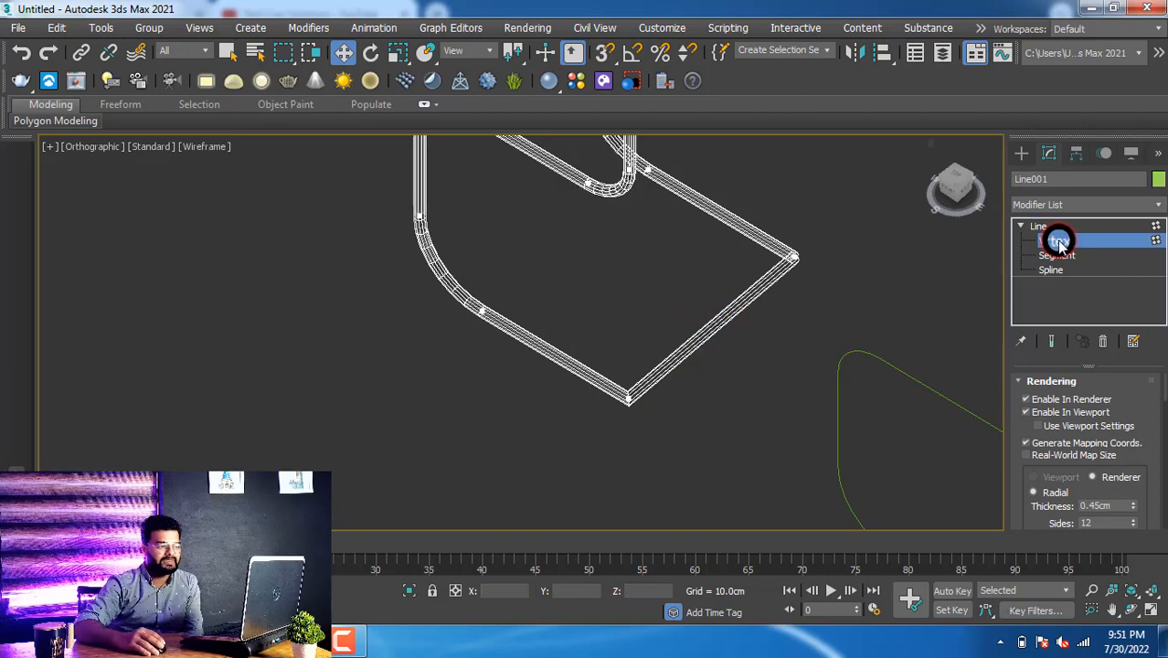
Step: Try to fillet the two corner vertices at the ends of the new connecting segment
drag(609, 435, 610, 435)
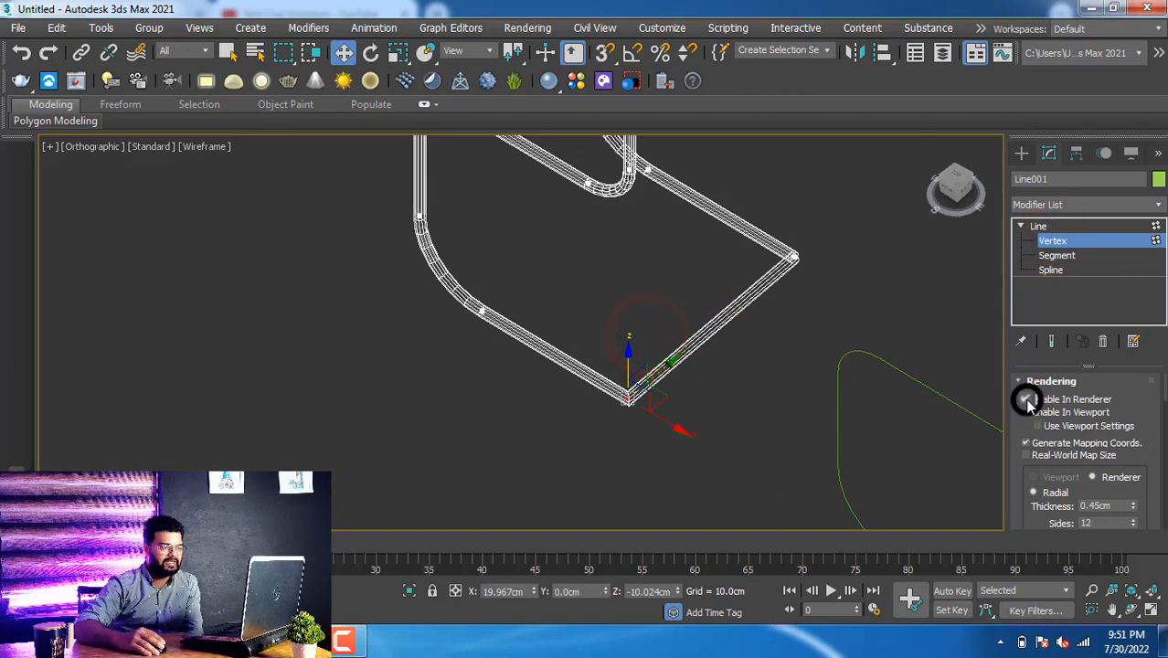
ctrl+drag(837, 223, 760, 292)
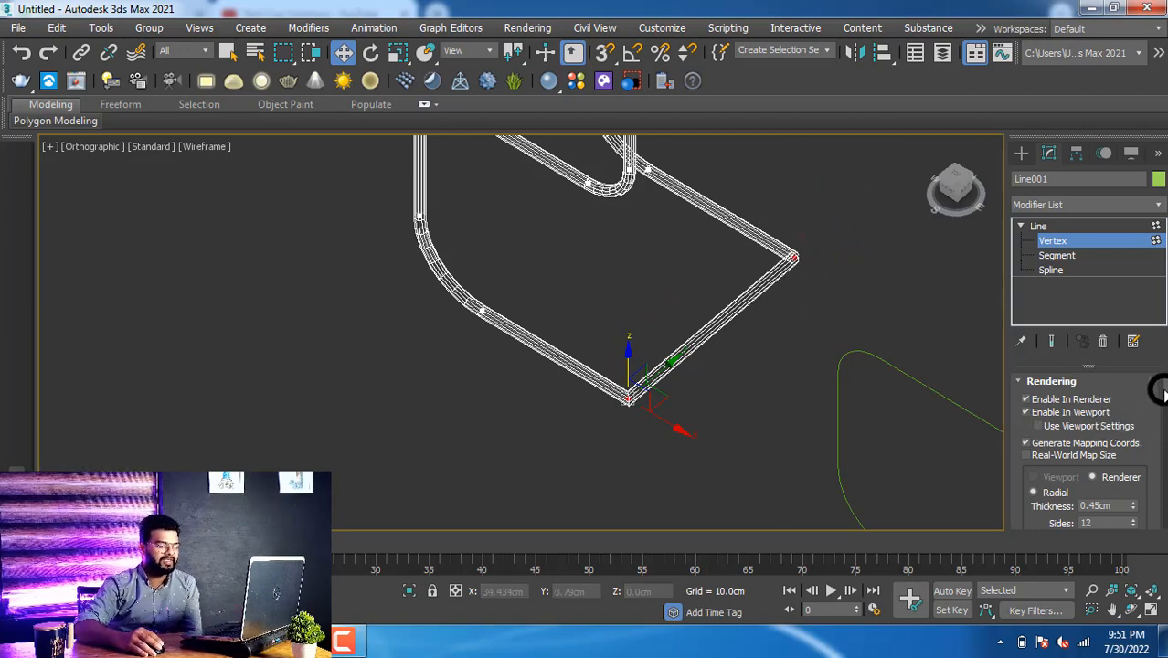
drag(1161, 385, 1139, 436)
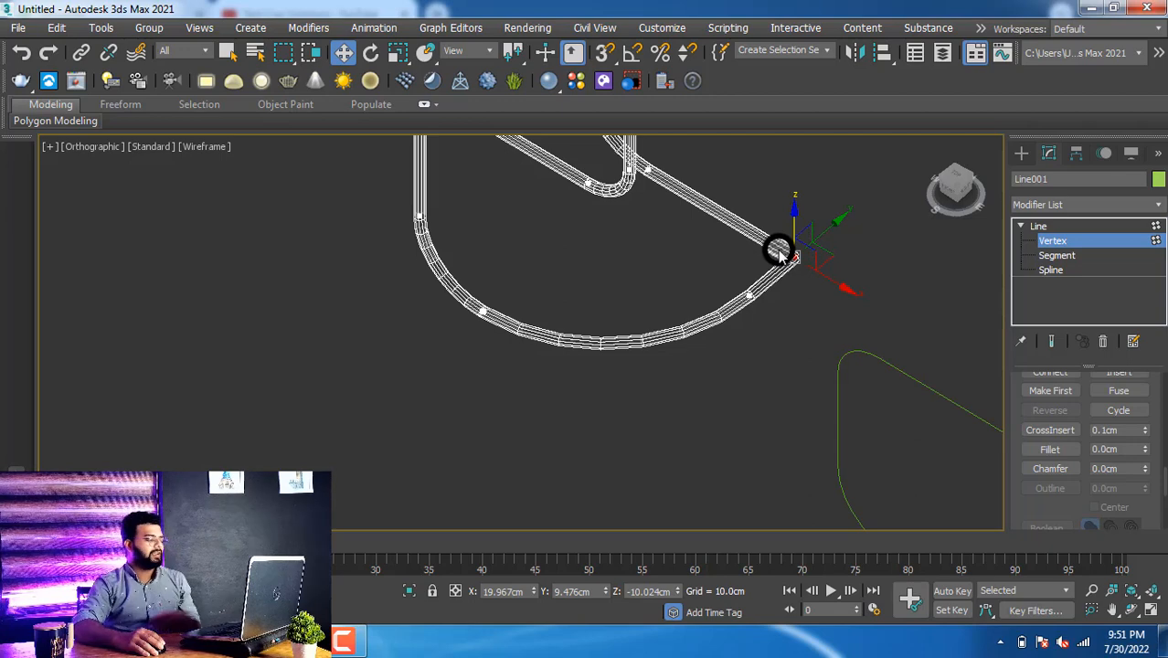
key(ctrl+z)
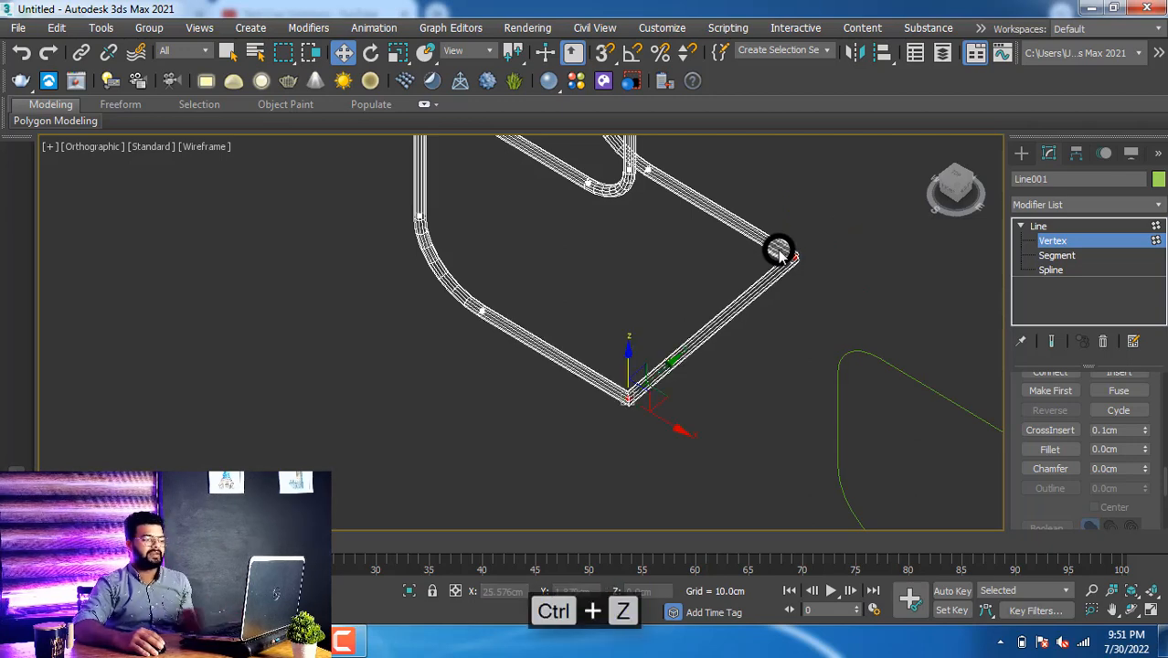
Step: Weld the overlapping end vertices at the connecting segment's unjoined corner with a 0.1 cm threshold
scroll(802, 272, up, 3)
middle_drag(790, 308, 799, 350)
scroll(799, 350, up, 2)
scroll(791, 280, up, 3)
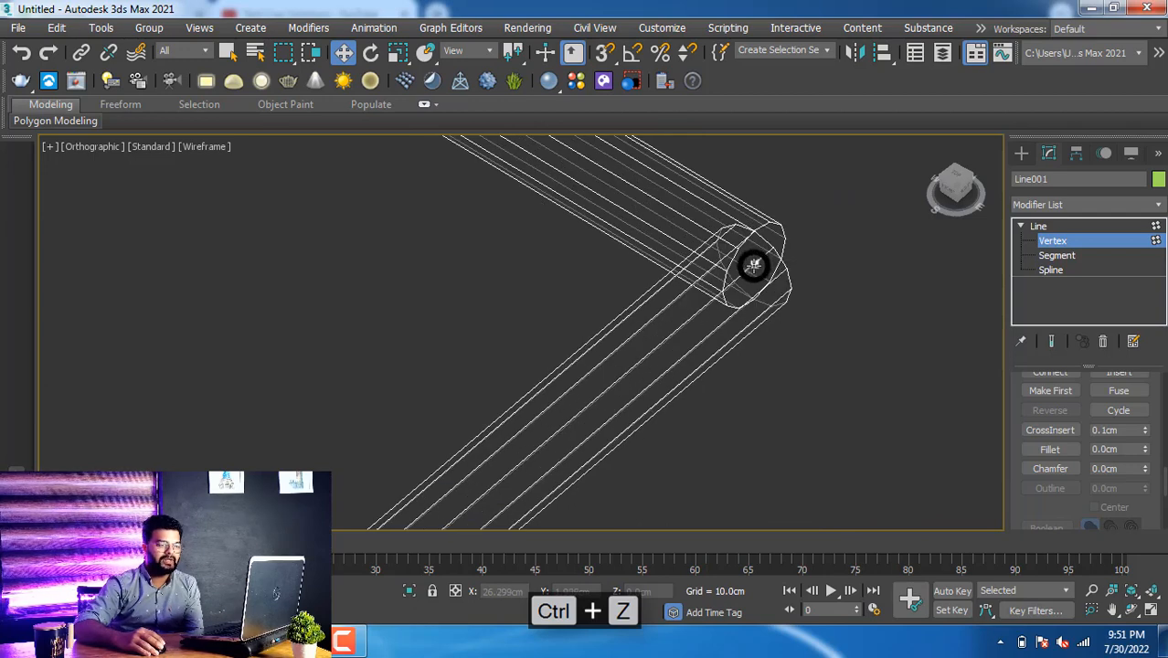
click(753, 265)
drag(801, 183, 664, 348)
click(831, 205)
drag(839, 176, 680, 354)
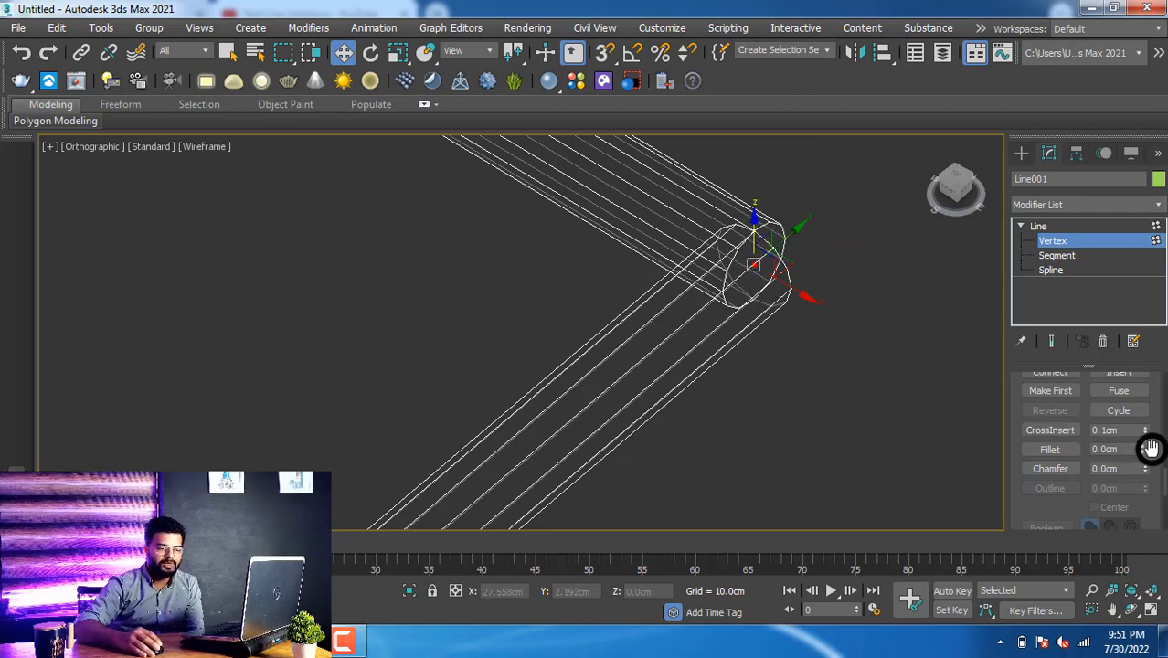
scroll(1161, 472, up, 3)
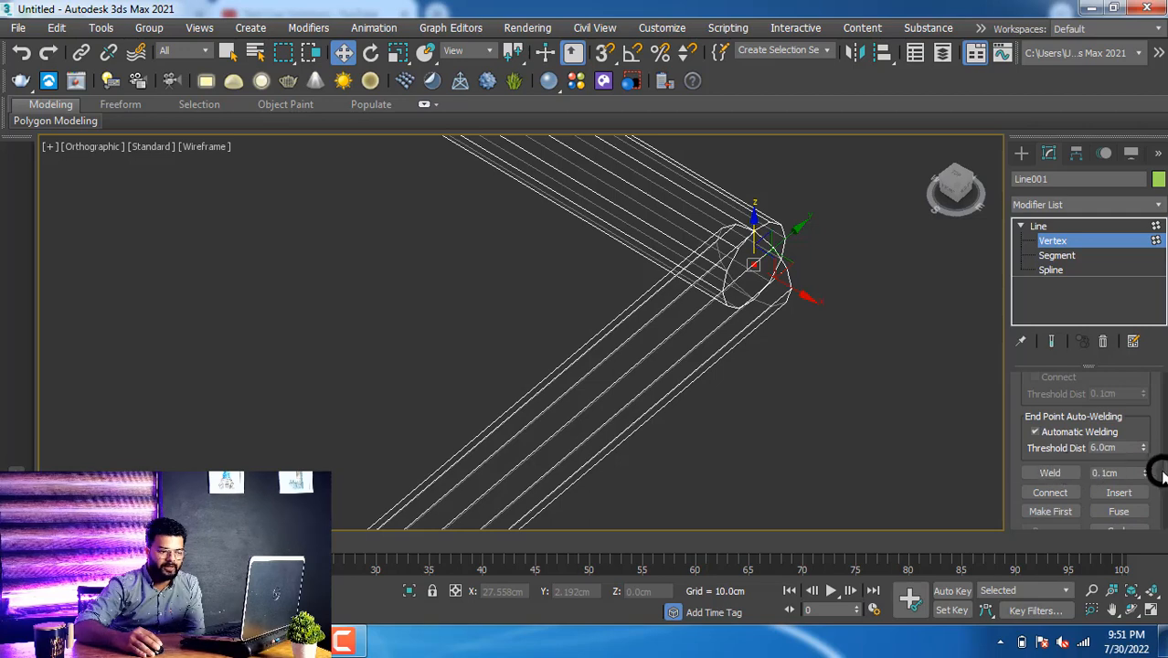
scroll(1158, 457, up, 6)
scroll(1161, 457, down, 6)
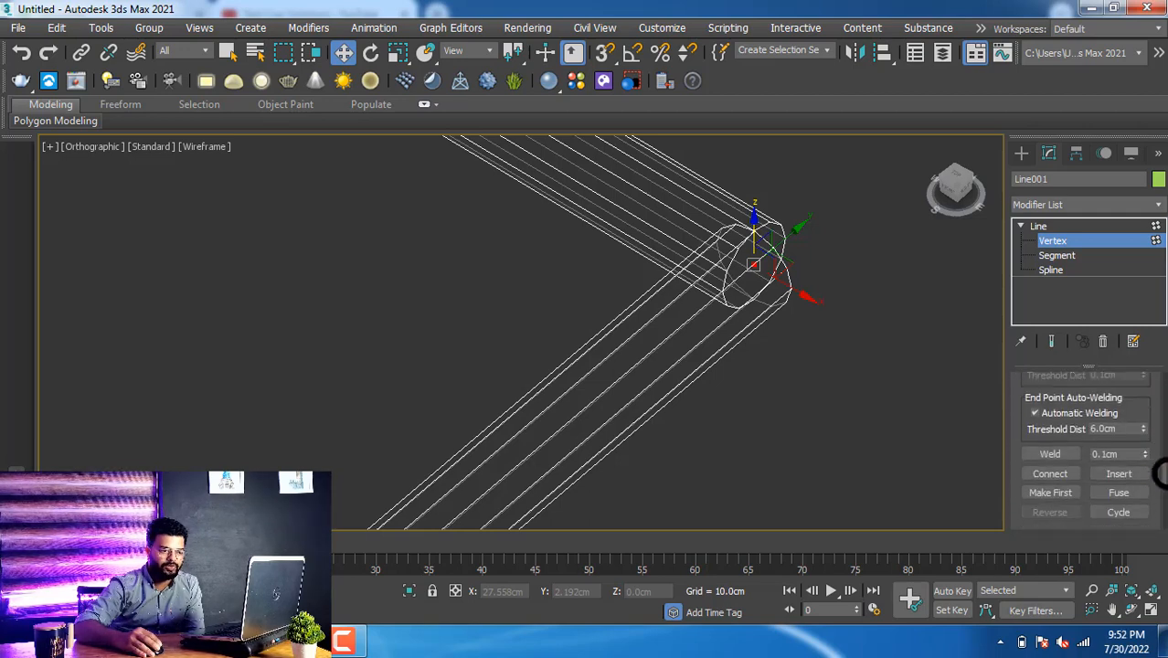
scroll(1160, 470, up, 2)
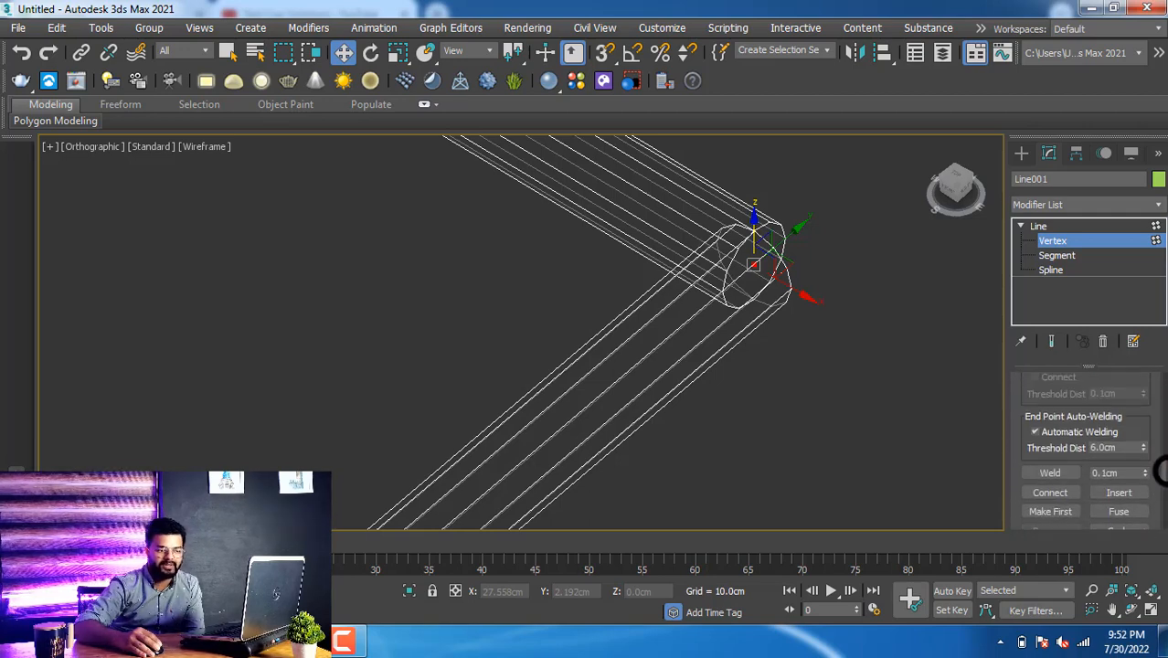
click(1051, 471)
click(837, 413)
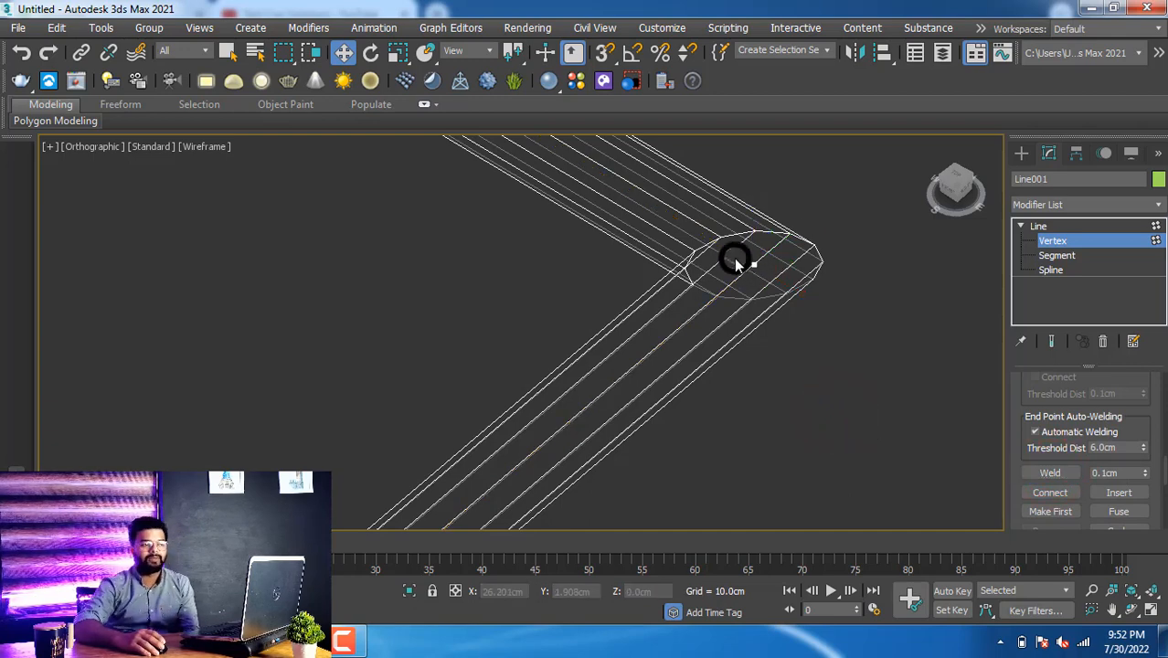
Step: Fillet the two corner vertices at the ends of the frame's lower connecting segment and leave vertex editing
scroll(760, 325, down, 5)
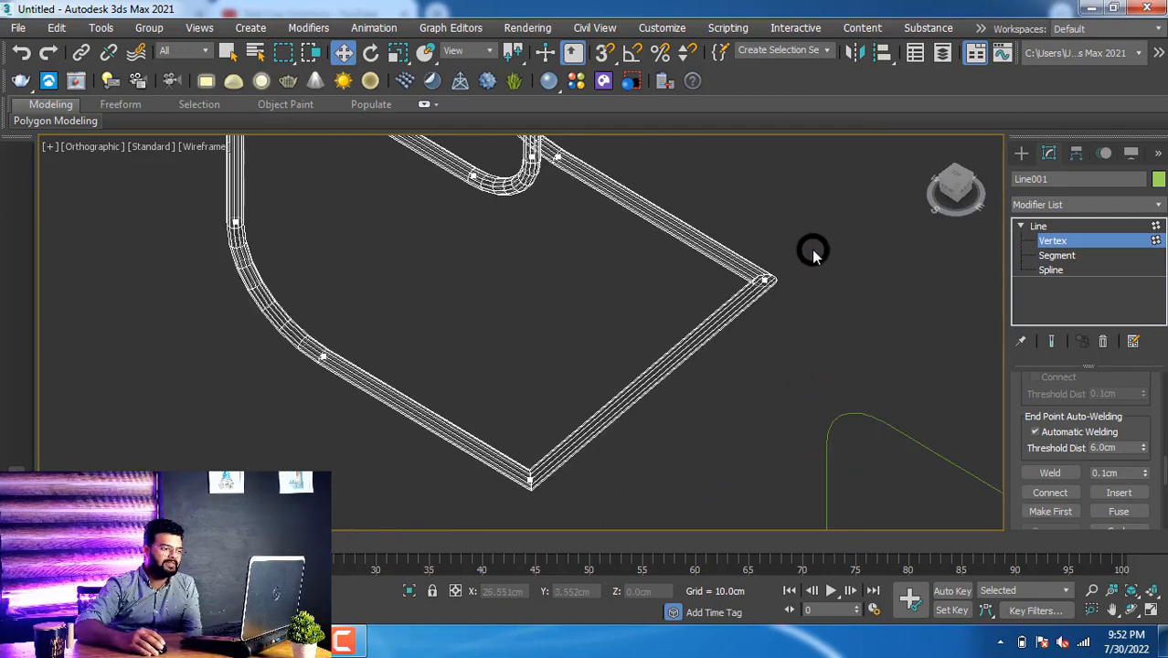
drag(814, 250, 726, 325)
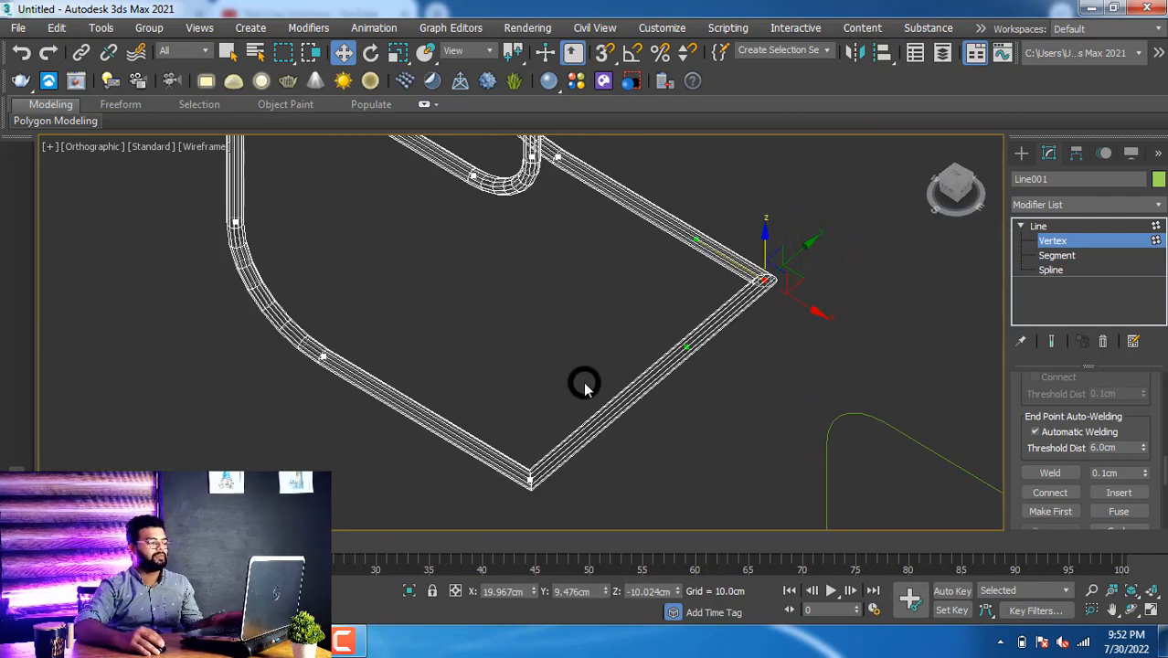
drag(584, 384, 494, 504)
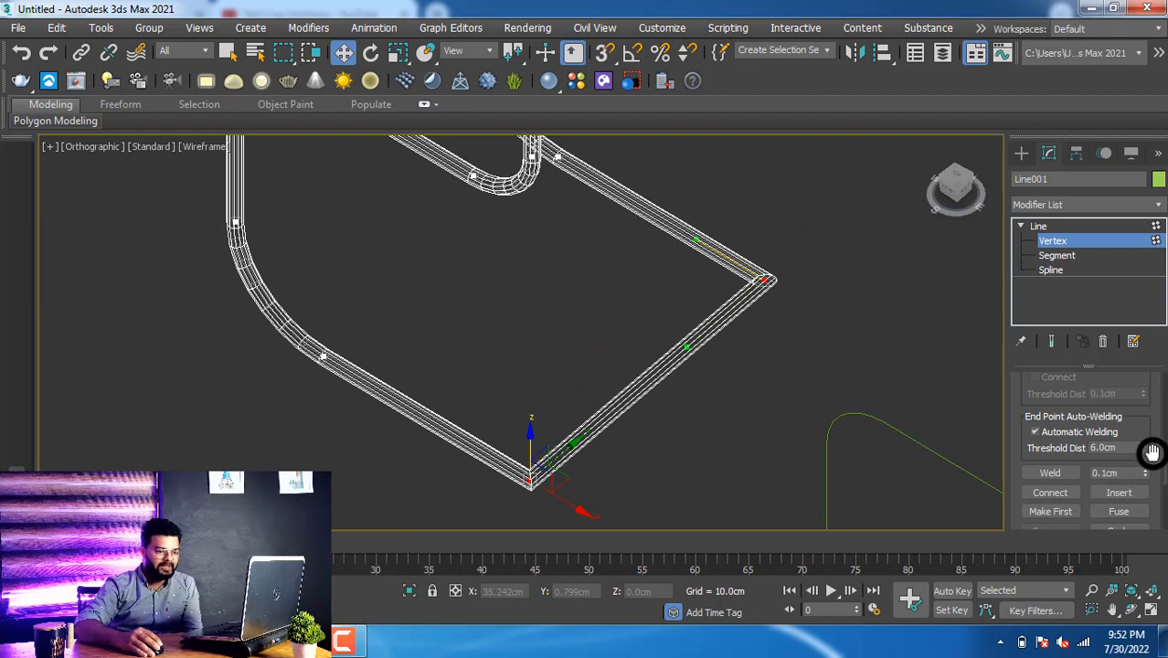
drag(1162, 471, 1145, 446)
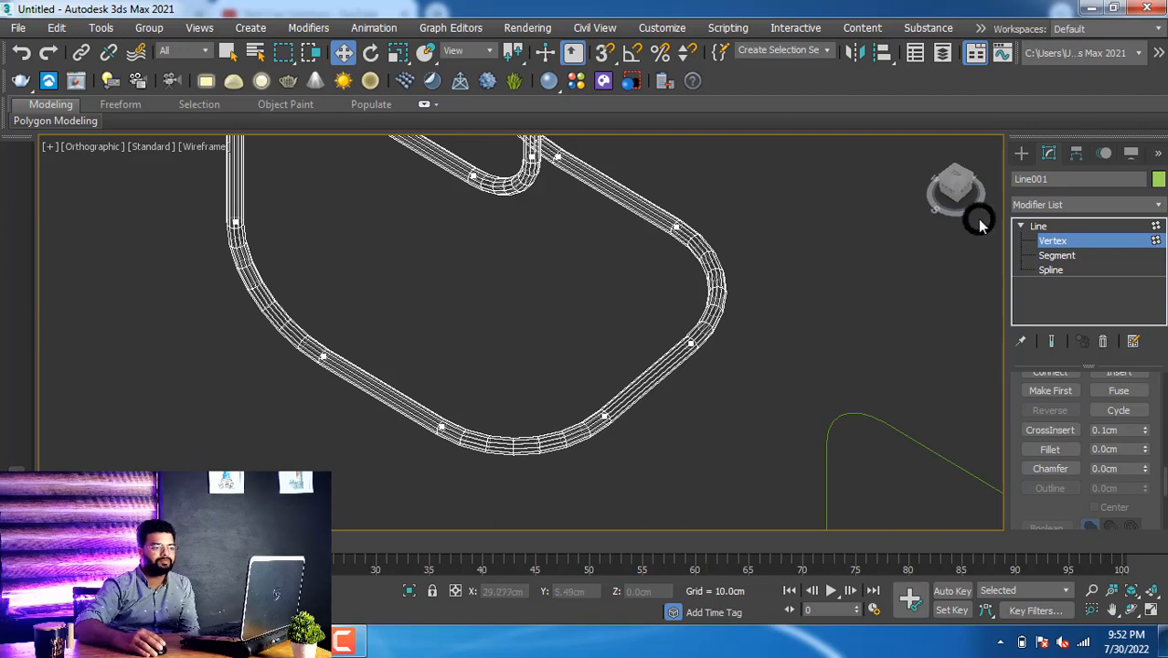
click(1021, 150)
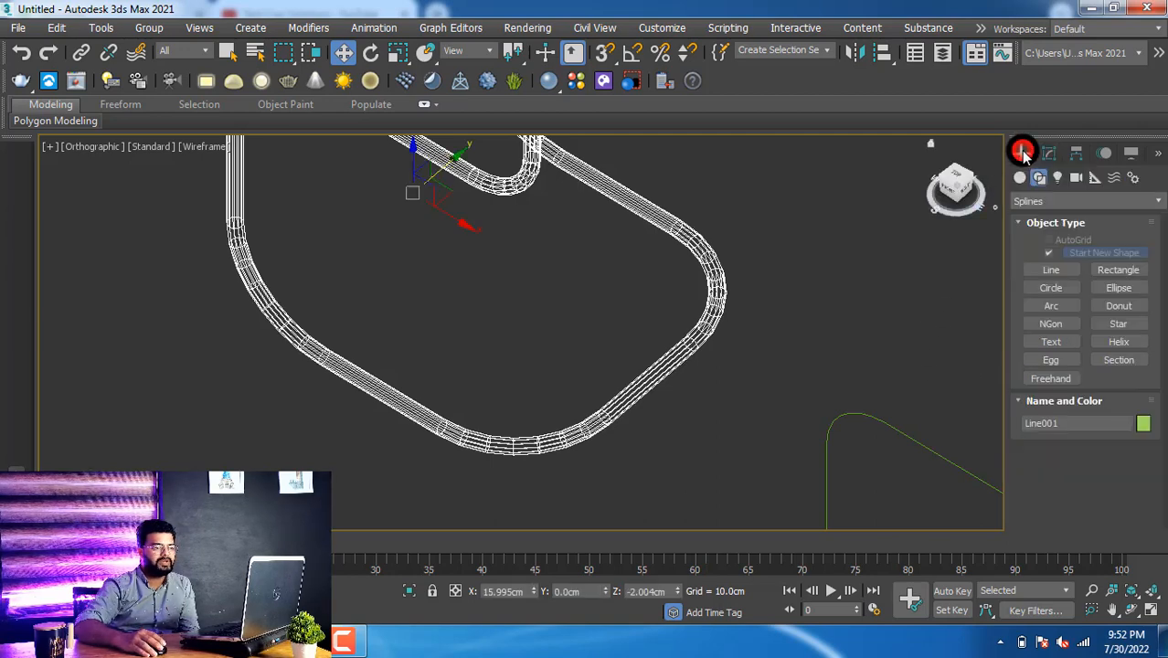
click(772, 348)
scroll(683, 388, down, 3)
alt+middle_drag(683, 387, 715, 367)
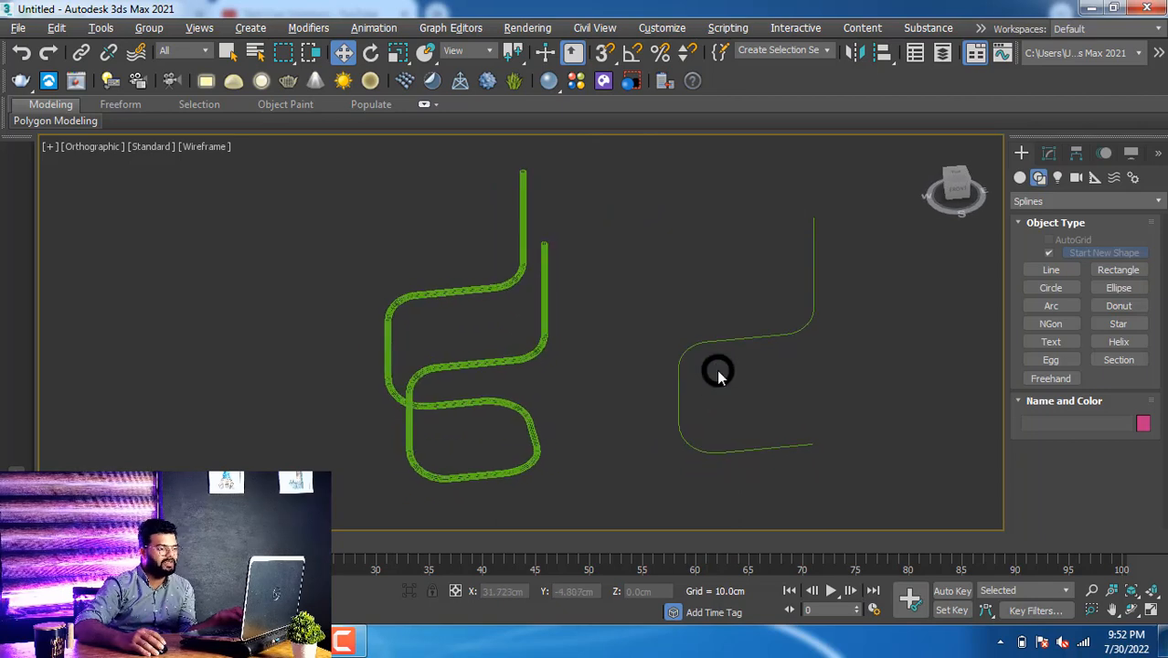
drag(755, 303, 717, 379)
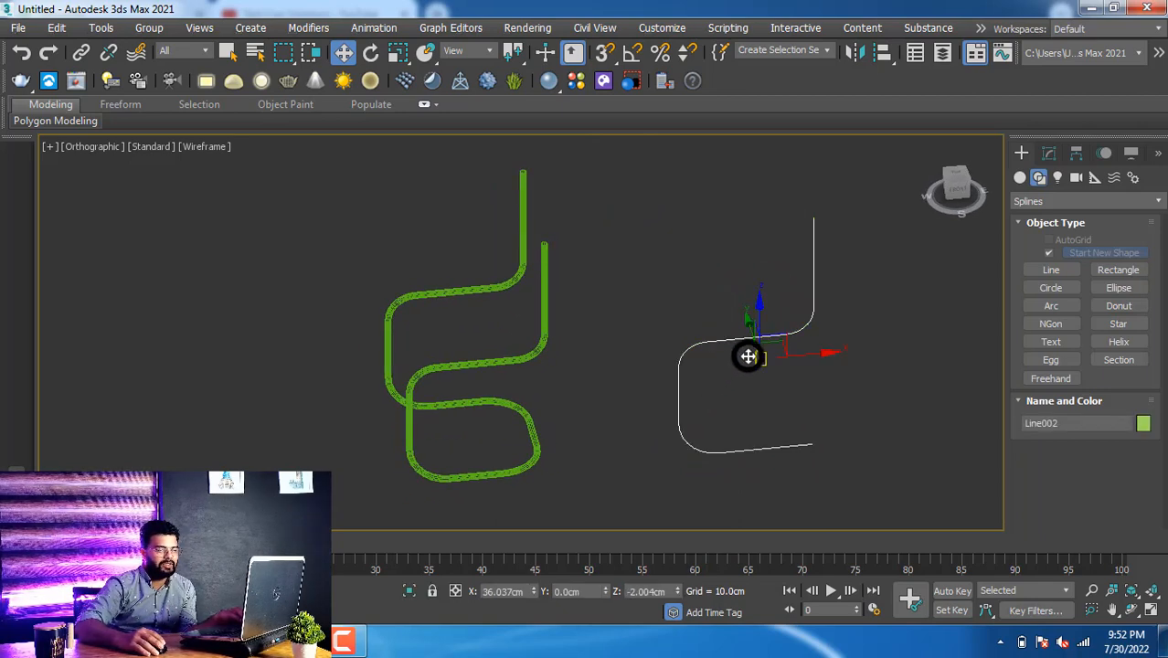
click(487, 311)
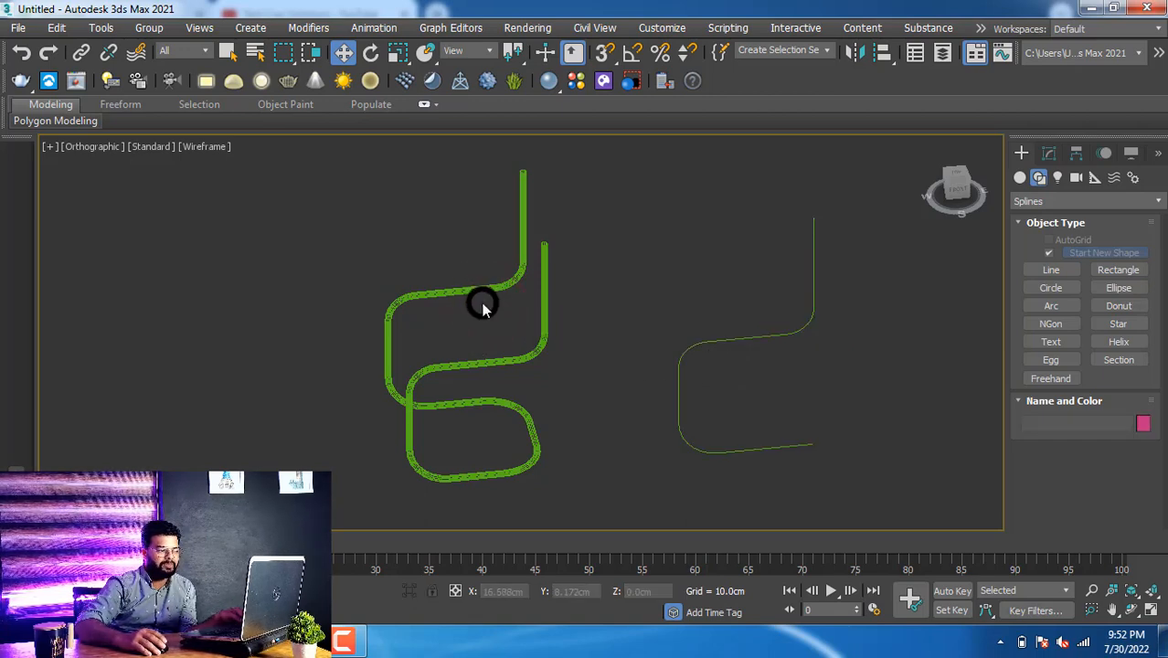
scroll(603, 365, down, 3)
scroll(498, 315, up, 5)
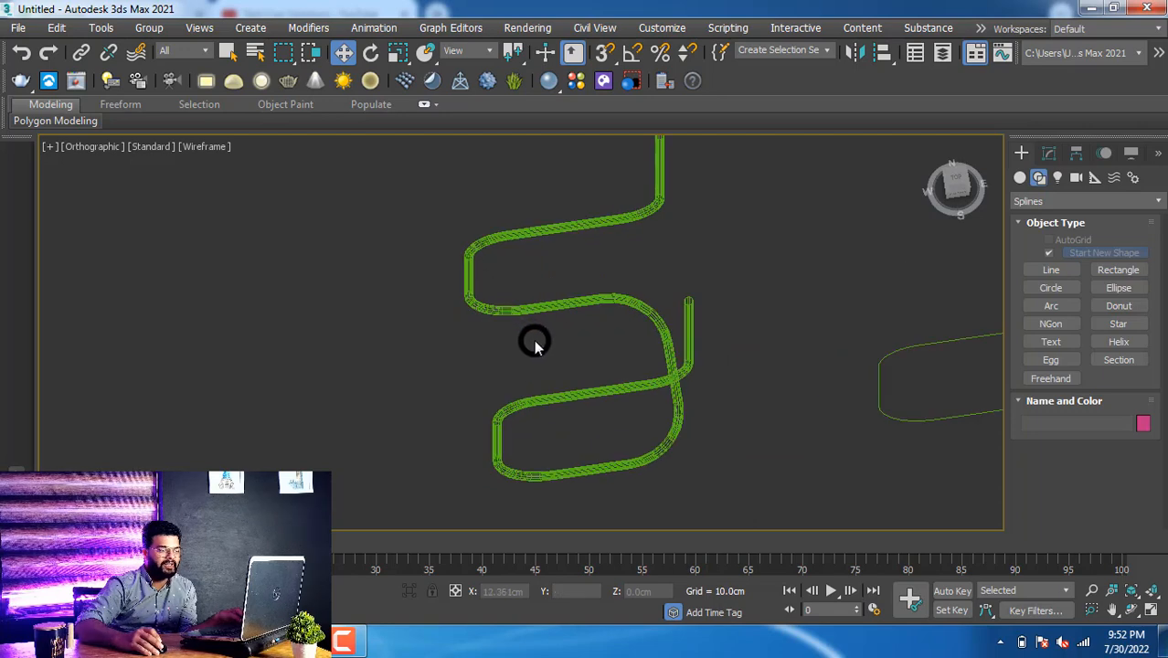
Step: With Create Line and 3D snapping, draw a straight crossbar between the two seat rails near the backrest bends
click(1049, 269)
alt+middle_drag(703, 364, 698, 395)
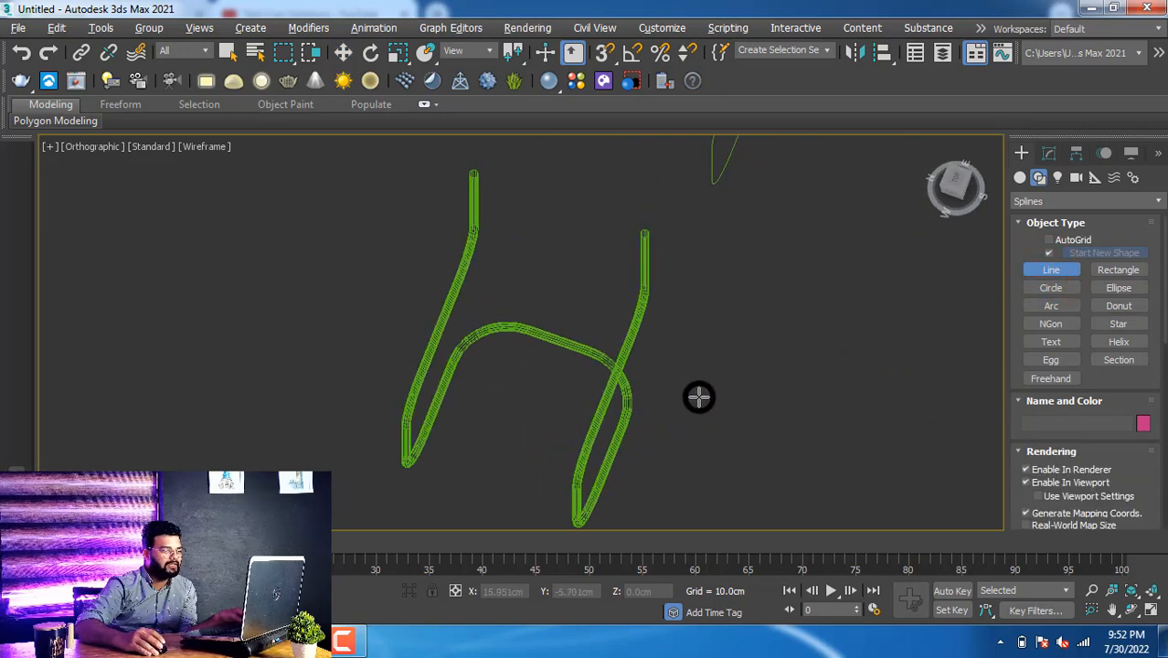
key(s)
click(635, 326)
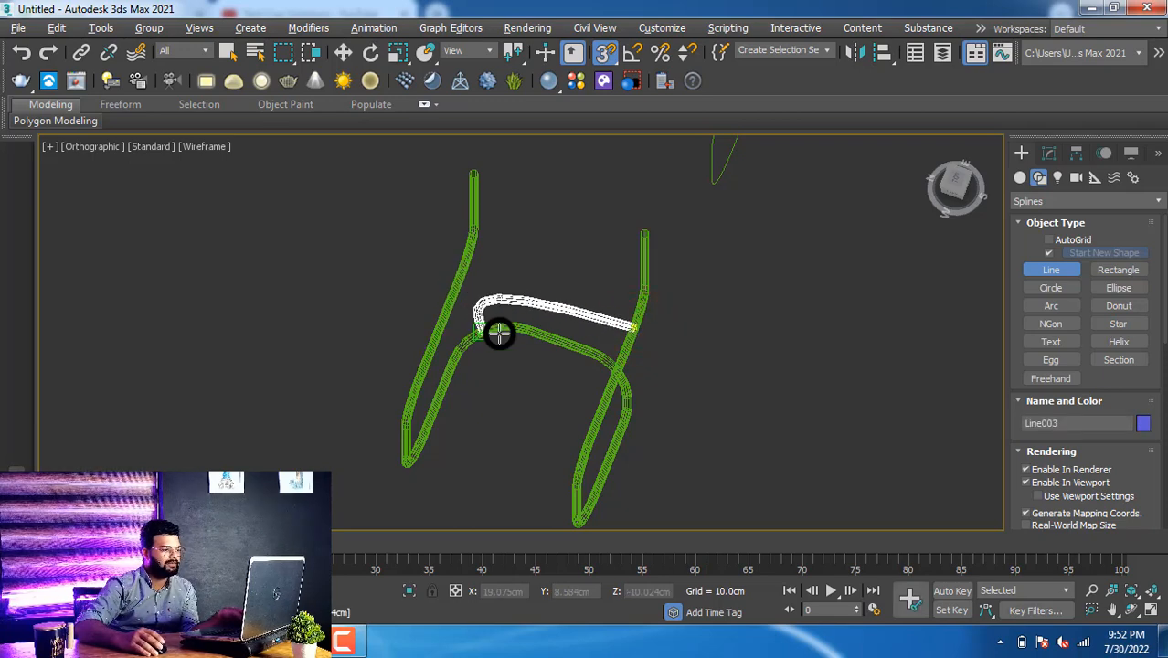
click(462, 276)
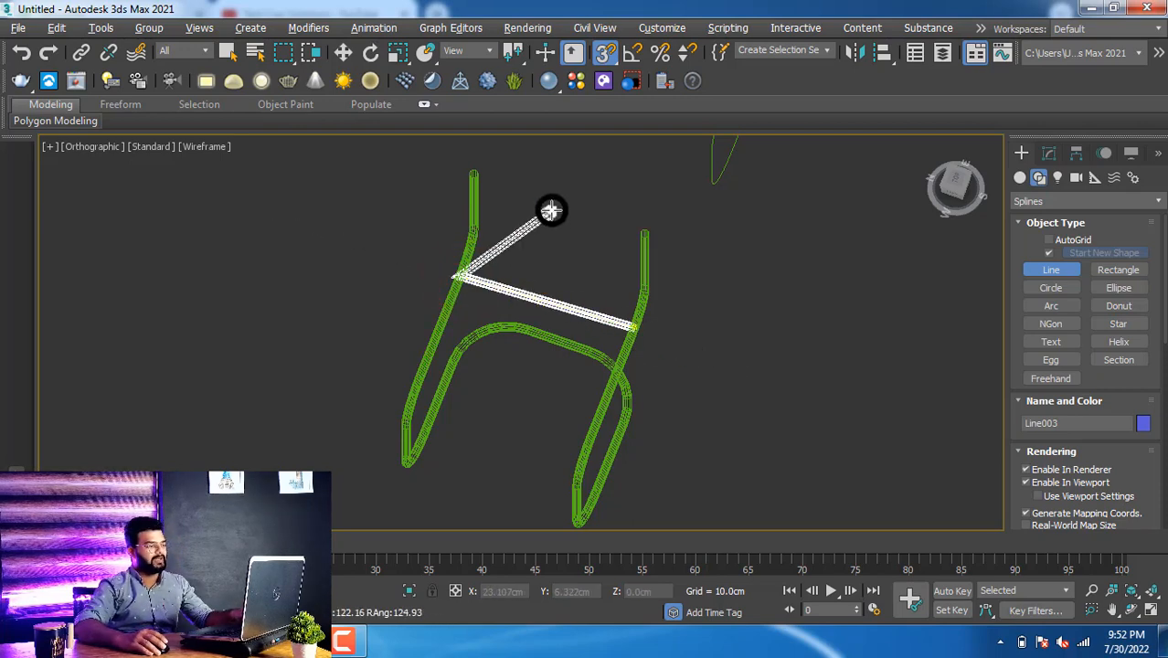
mouse_move(556, 230)
alt+middle_down()
mouse_move(617, 266)
mouse_move(590, 381)
mouse_move(478, 297)
mouse_move(535, 294)
mouse_move(548, 312)
alt+middle_up()
key(w)
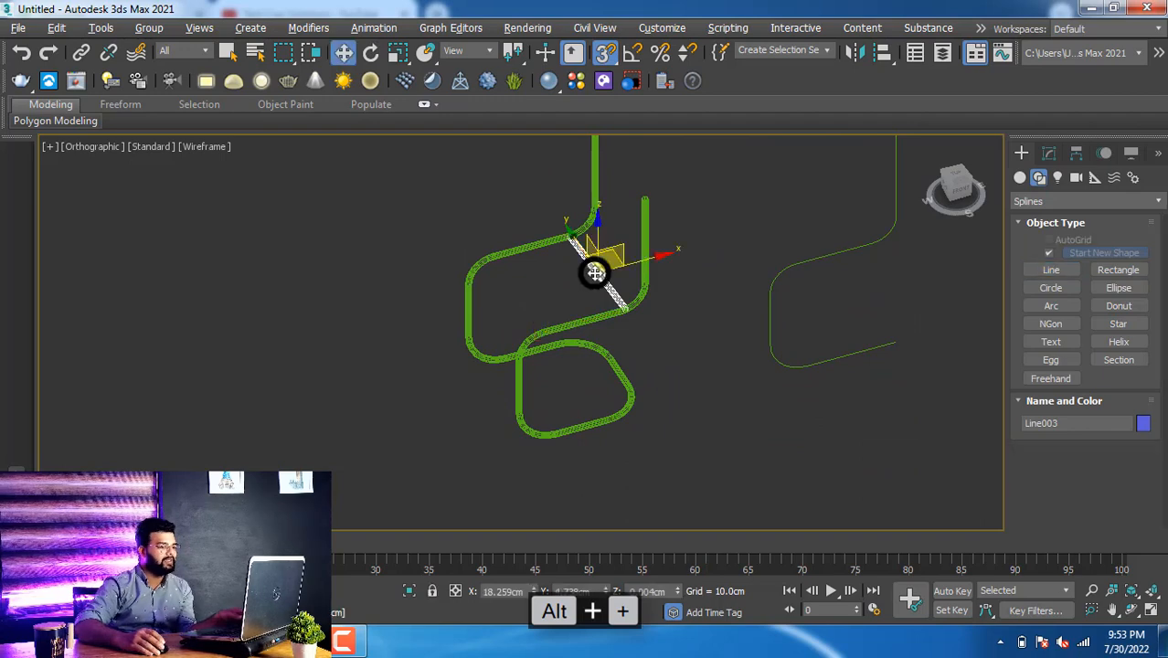
Step: With snapping off, clone the seat crossbar forward along the seat rails as two evenly spaced copies
scroll(595, 273, up, 3)
key(s)
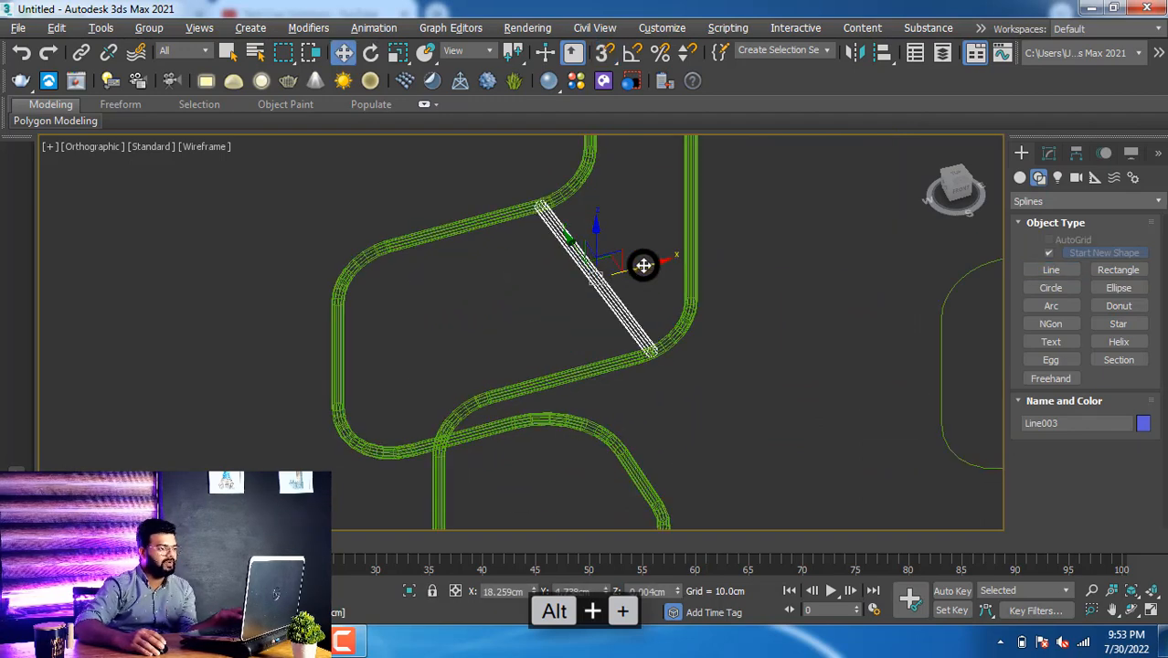
mouse_move(643, 265)
shift+mouse_down()
mouse_move(524, 291)
mouse_move(590, 277)
shift+mouse_up()
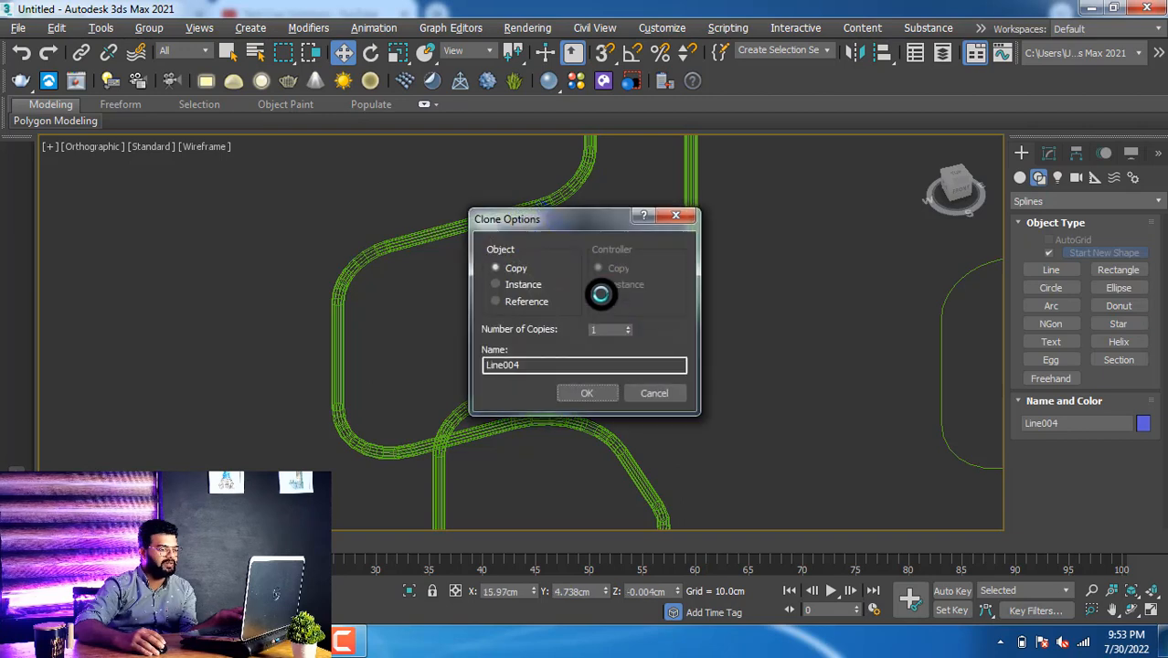
click(628, 326)
click(587, 391)
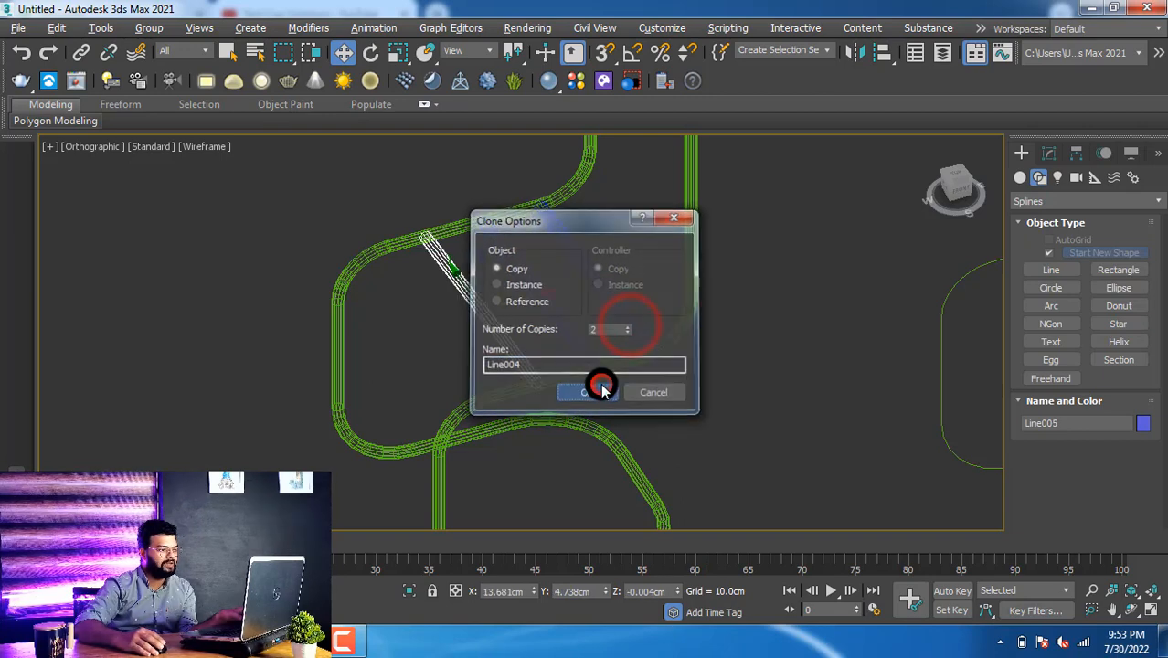
click(762, 309)
scroll(749, 316, down, 2)
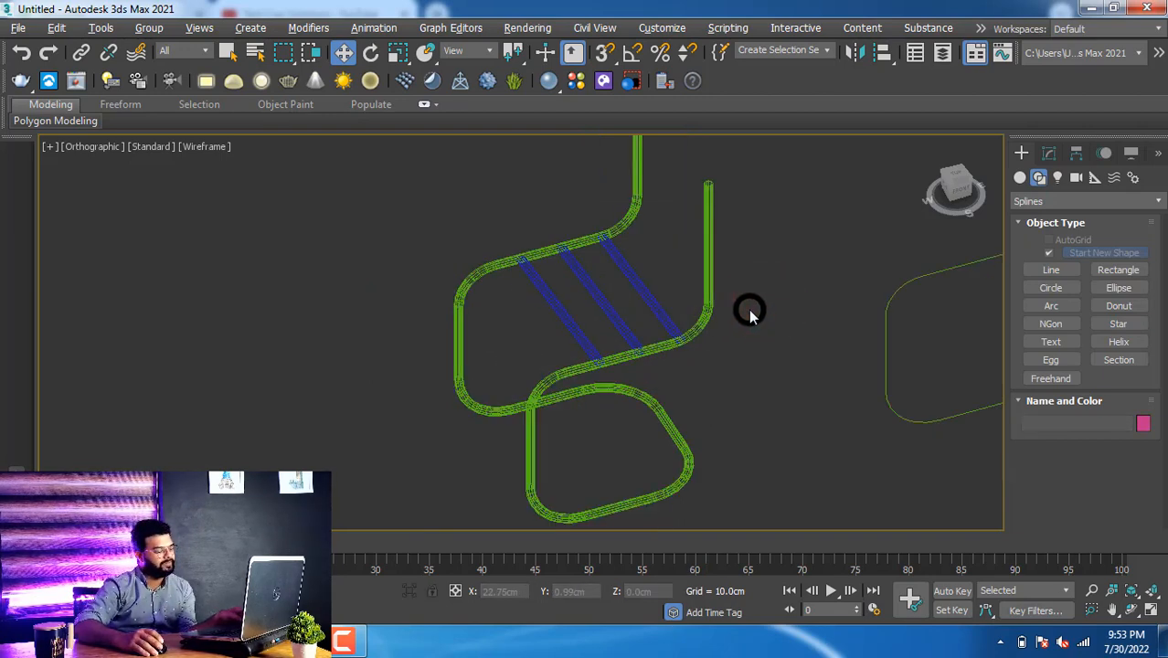
Step: Select the spare thin side-profile spline and apply an Extrude modifier to it
scroll(713, 334, down, 4)
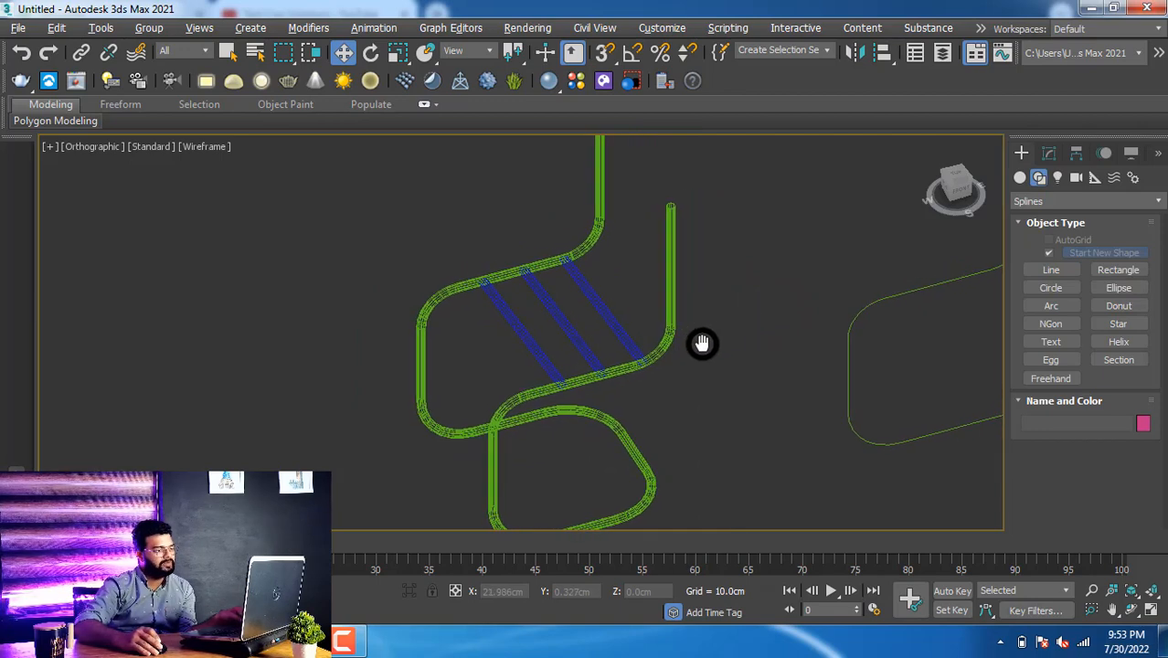
mouse_move(692, 382)
alt+middle_down()
mouse_move(703, 397)
mouse_move(731, 386)
mouse_move(719, 388)
mouse_move(737, 325)
alt+middle_up()
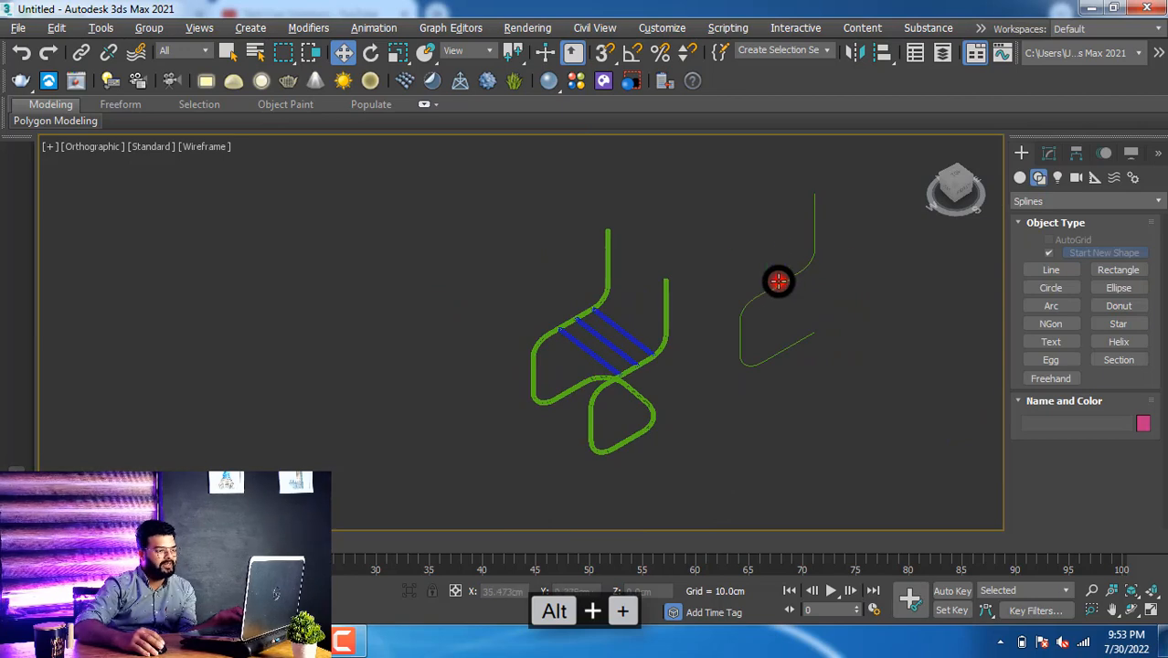
drag(778, 281, 758, 308)
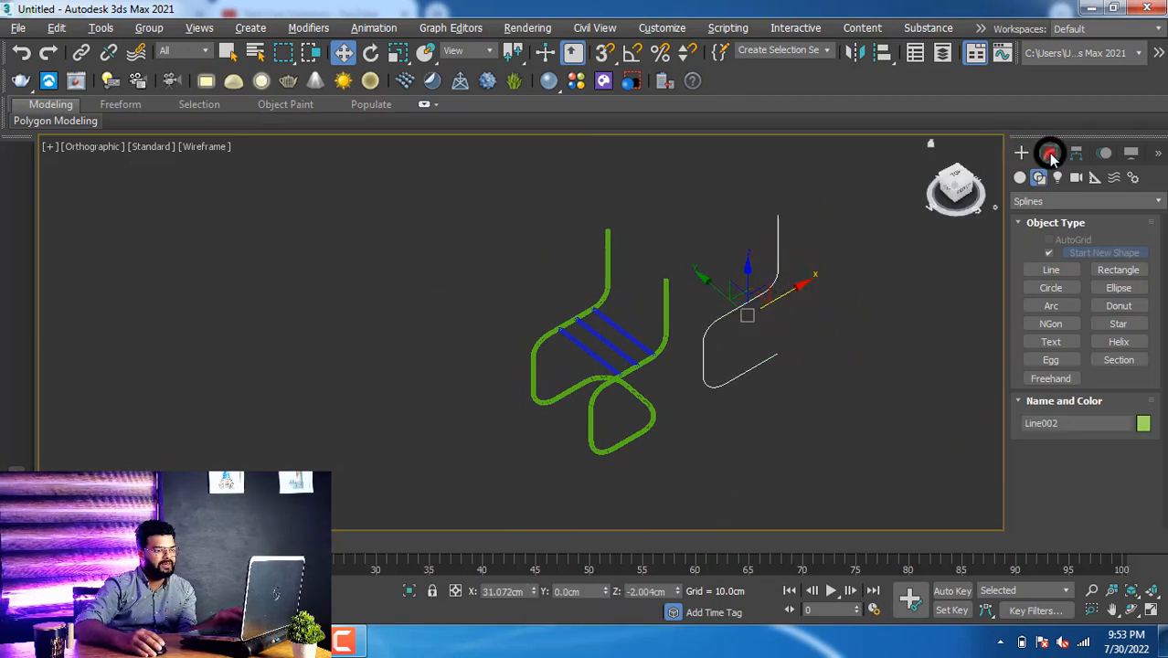
click(1049, 153)
click(1079, 202)
scroll(1079, 203, down, 2)
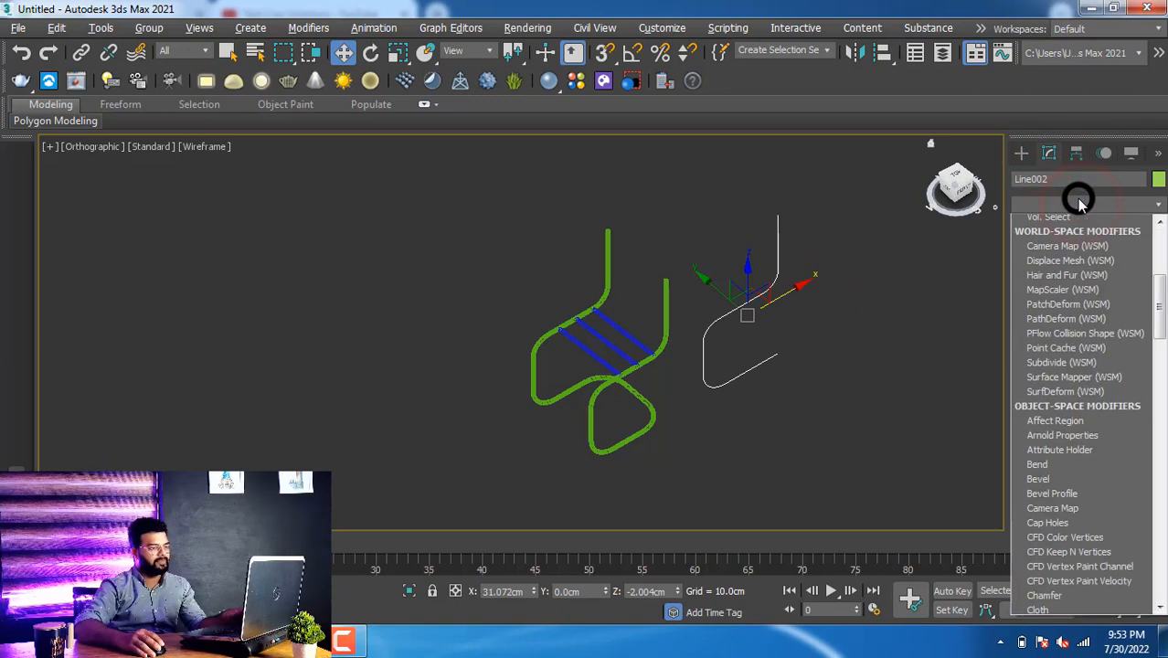
scroll(1051, 215, down, 10)
click(1038, 221)
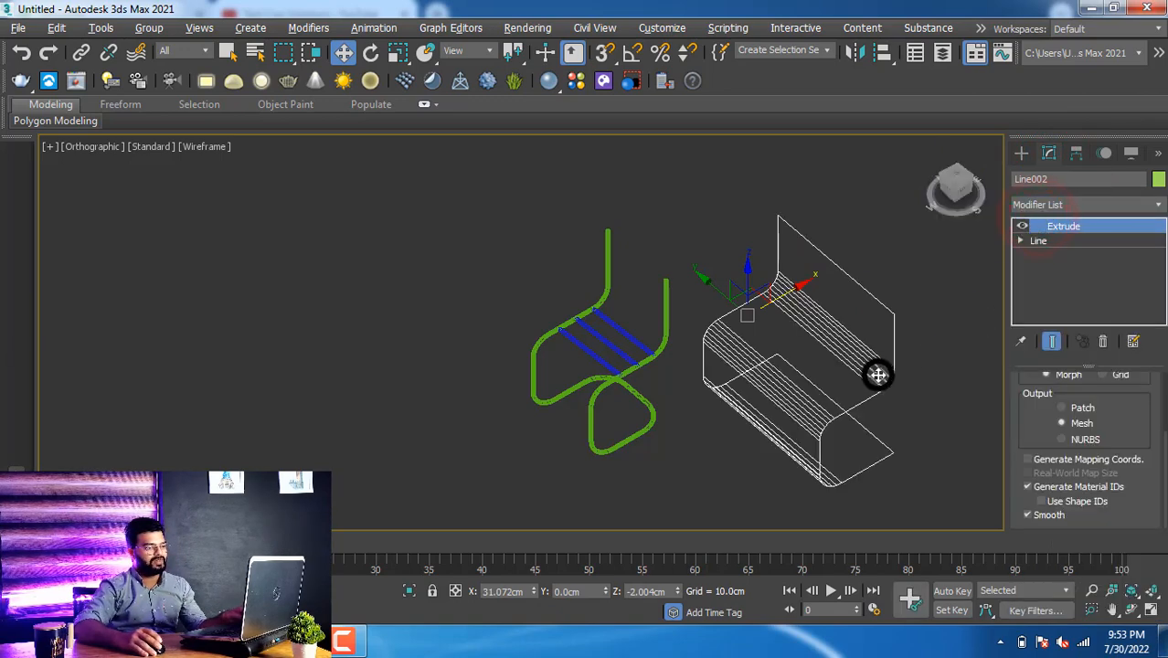
Step: Move the extruded panel onto the tubular frame, aligning its side edge with one frame side in plan view
alt+middle_drag(839, 393, 653, 370)
drag(608, 347, 544, 342)
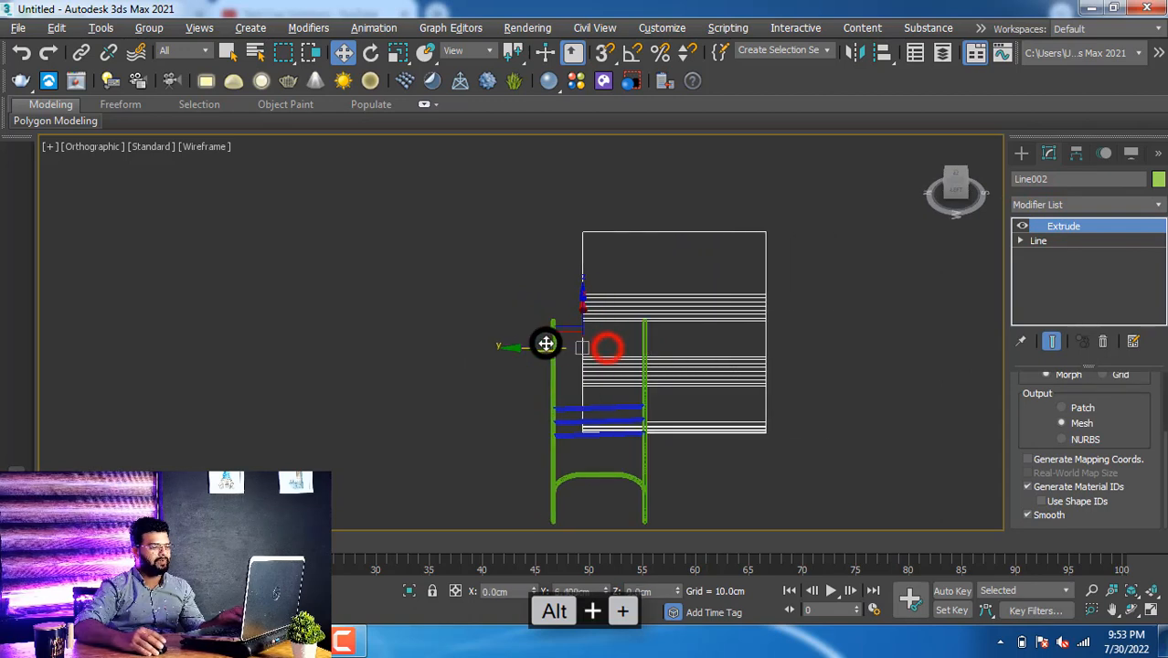
click(957, 173)
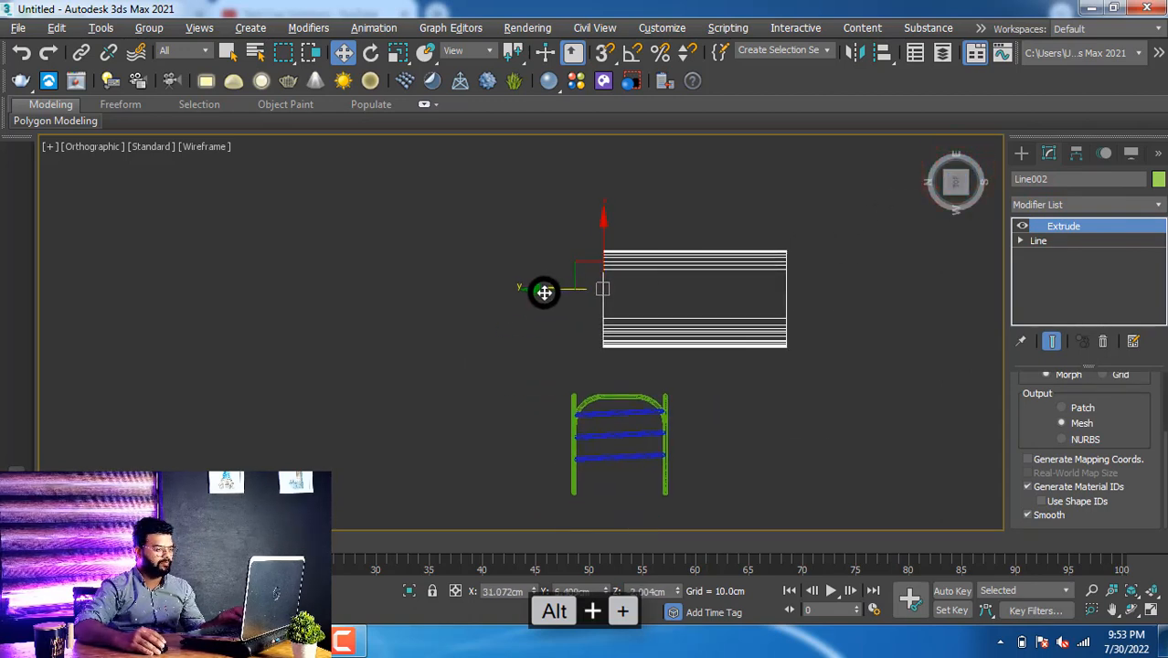
drag(553, 288, 521, 281)
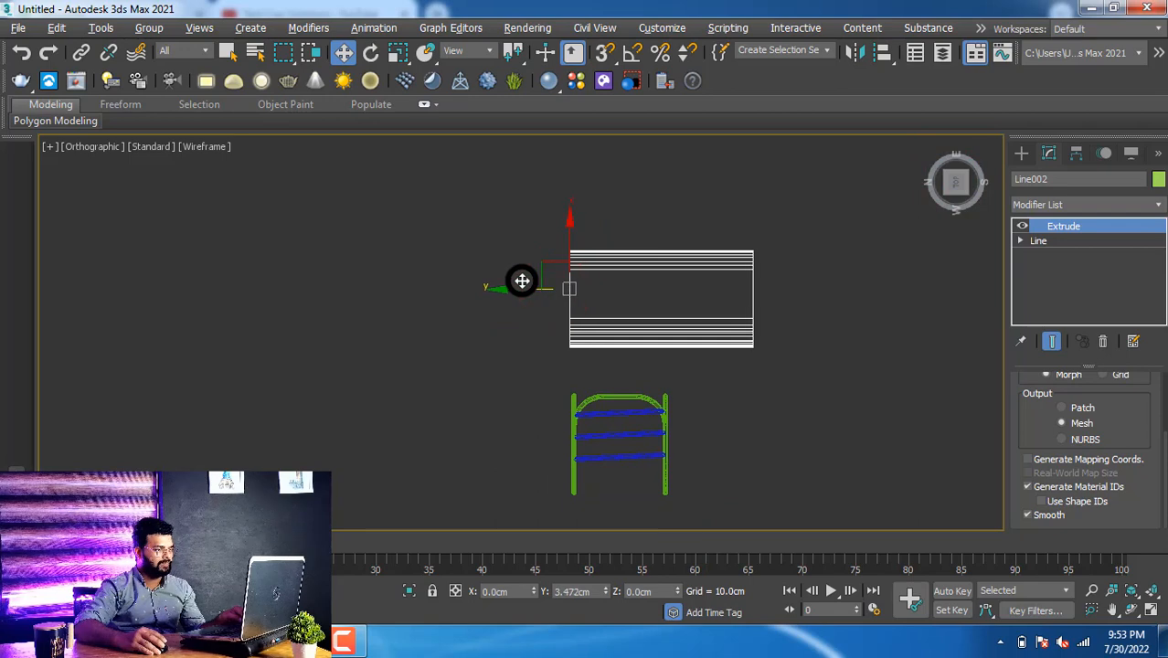
drag(571, 242, 590, 386)
scroll(575, 494, up, 3)
scroll(548, 384, up, 4)
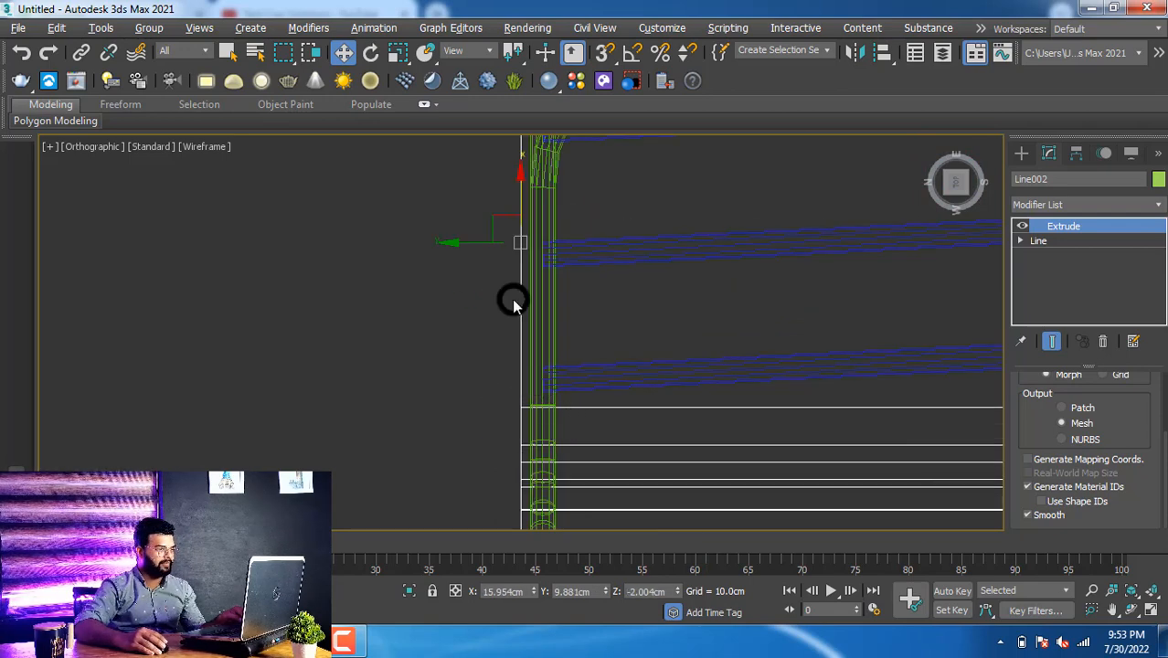
drag(469, 241, 487, 237)
scroll(487, 238, down, 4)
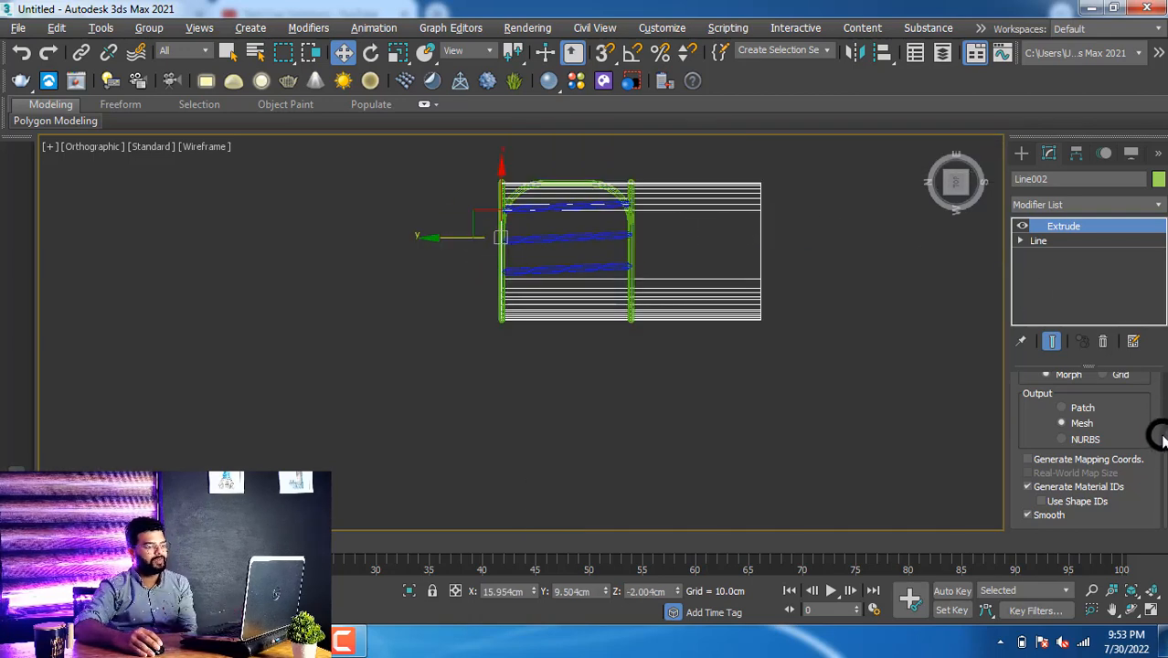
Step: Set the panel's extrusion amount to 9.5 cm to span the frame's width
drag(1160, 440, 1161, 419)
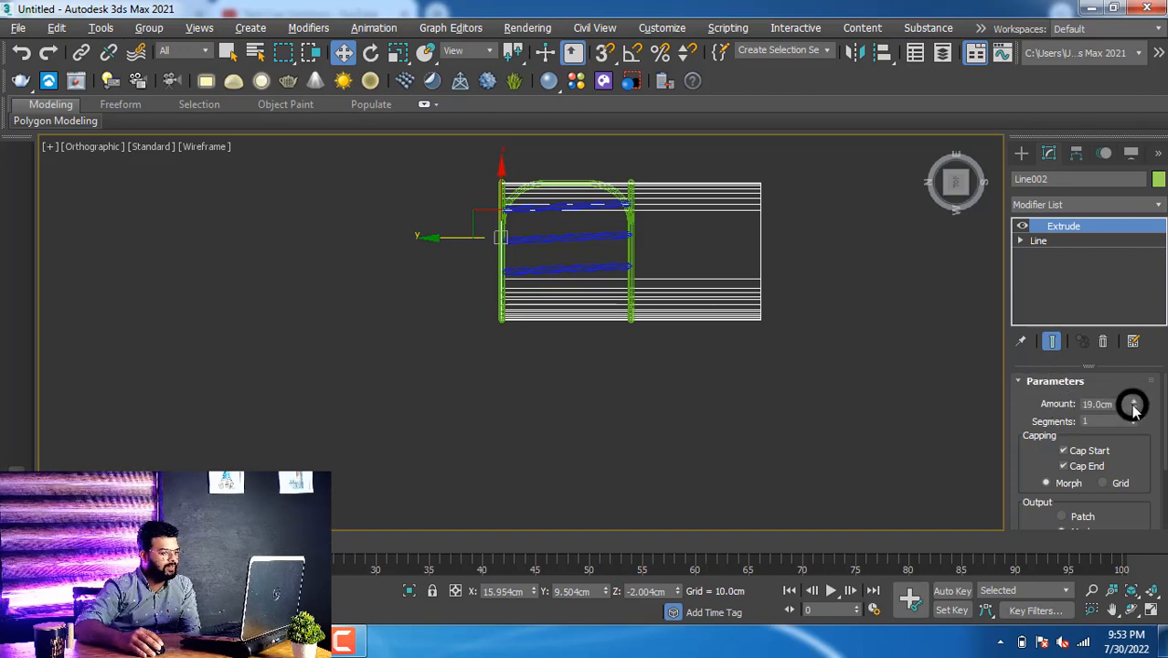
drag(1133, 407, 1131, 419)
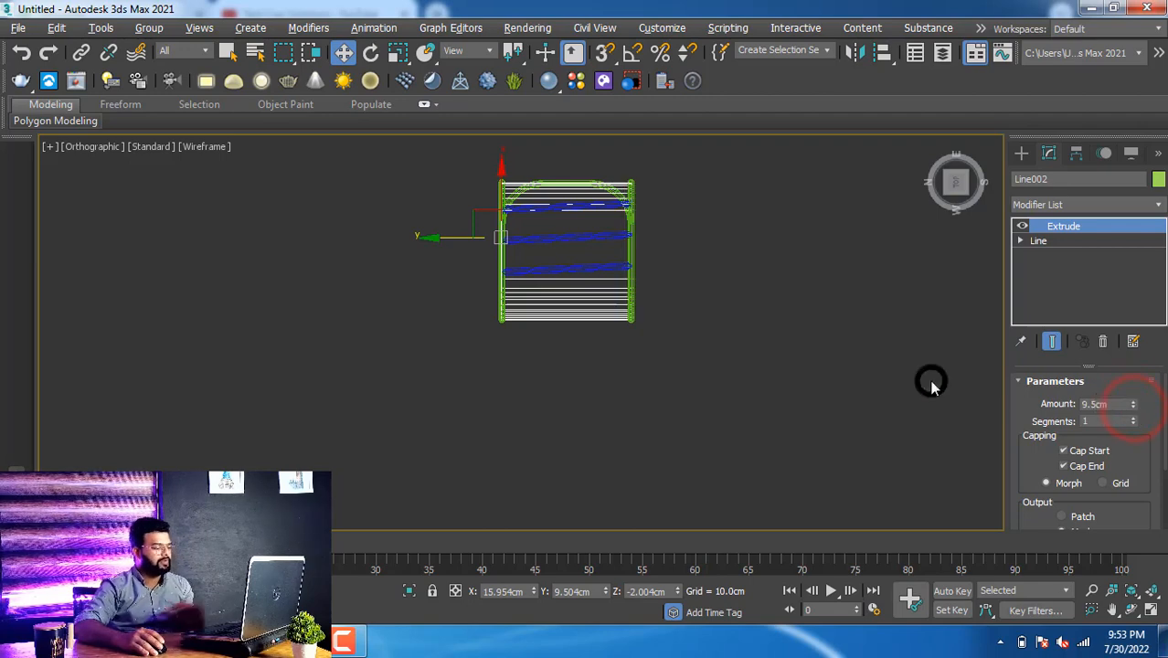
alt+middle_drag(782, 363, 707, 336)
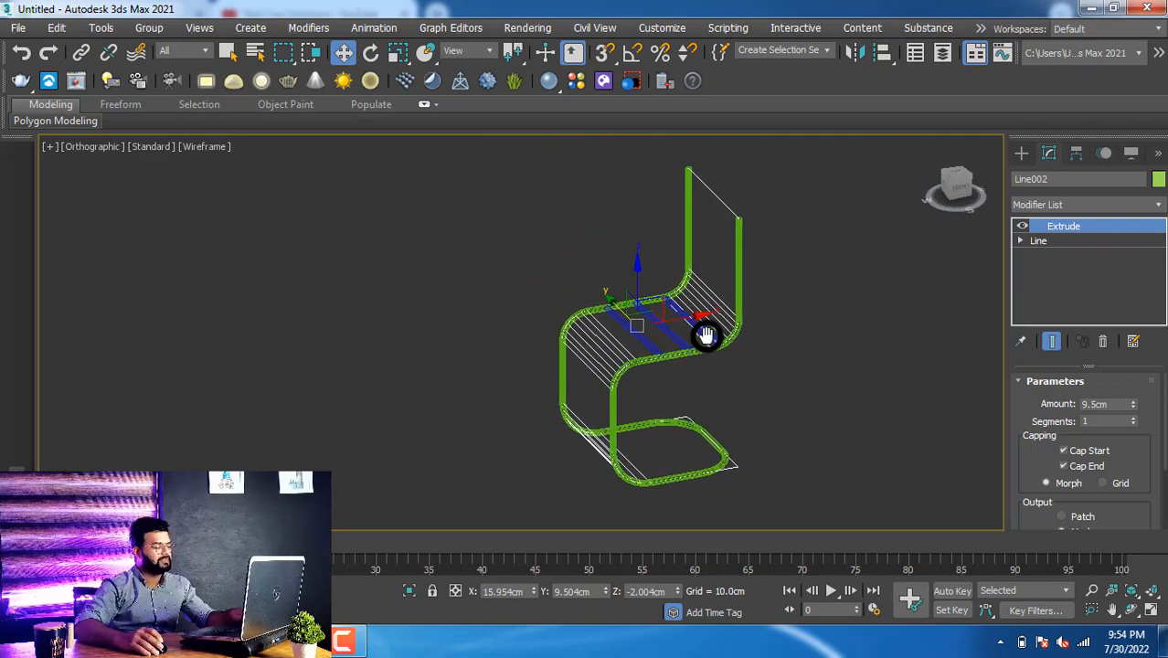
Step: Switch the viewport to default shading and check how the panel fits the chair frame
key(F3)
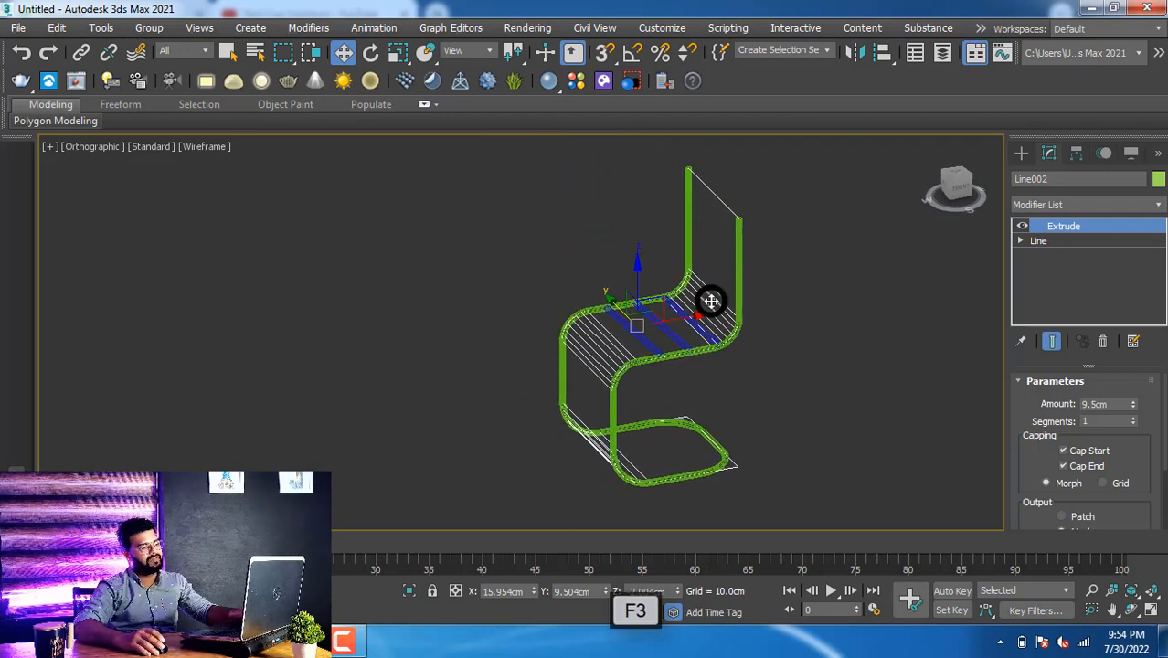
scroll(700, 318, up, 2)
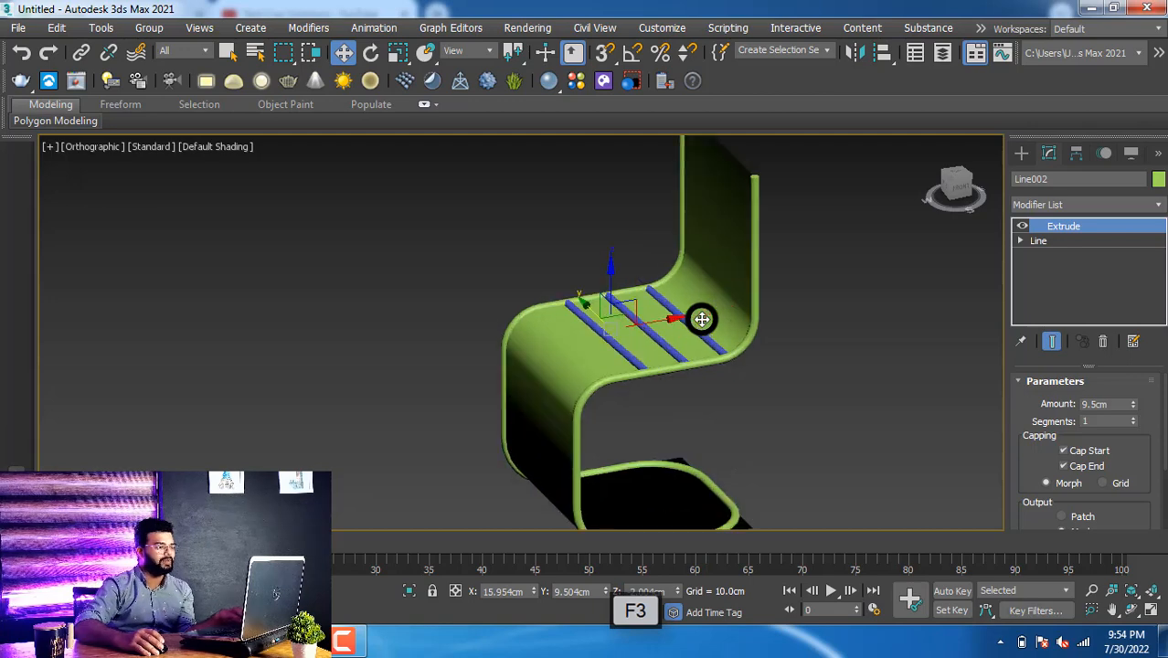
scroll(647, 348, down, 2)
middle_drag(641, 390, 622, 374)
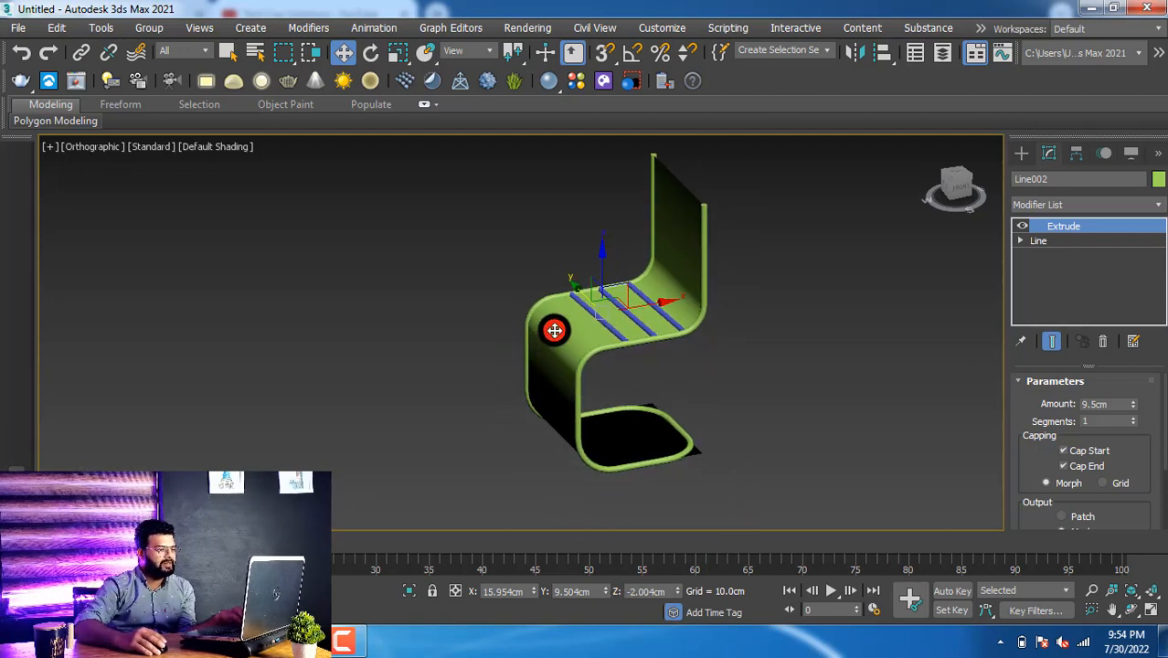
Step: Delete the base segments of the panel's profile line, keeping the backrest, seat and front drop, and return to the Extrude level
click(1020, 240)
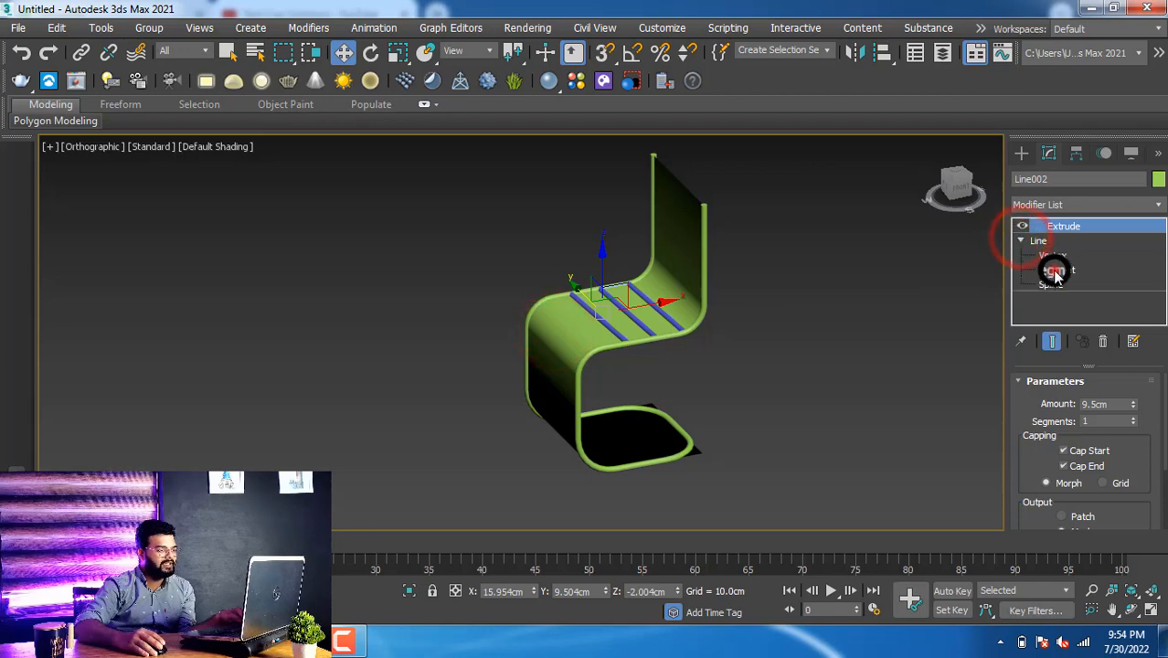
click(1053, 270)
drag(721, 378, 553, 483)
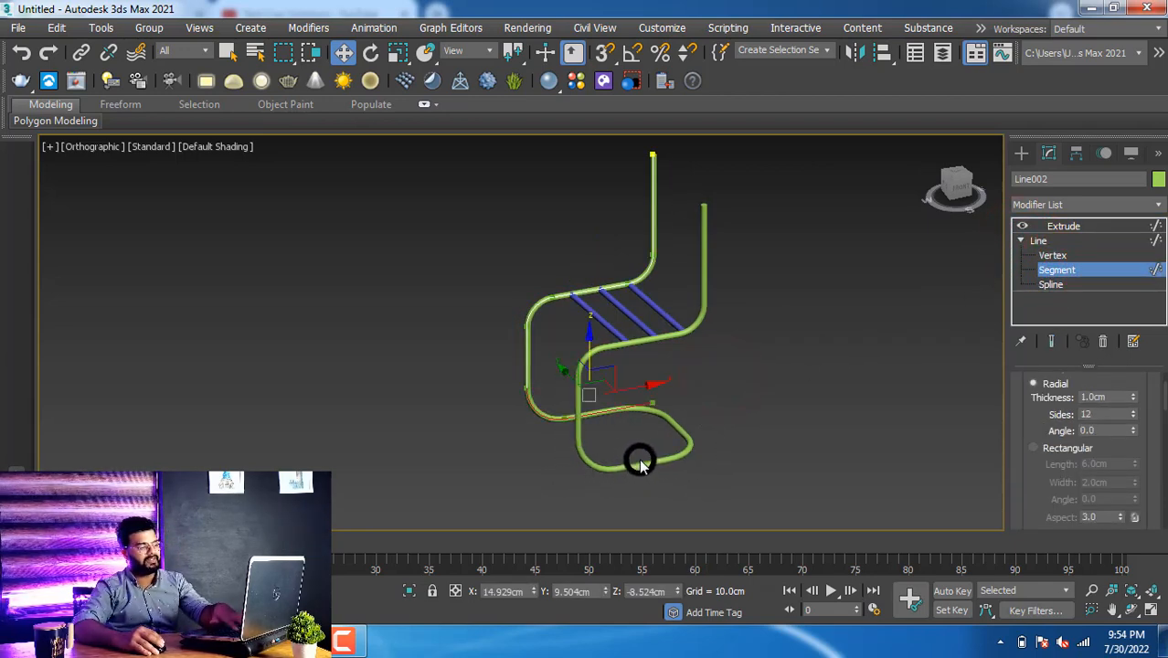
click(639, 459)
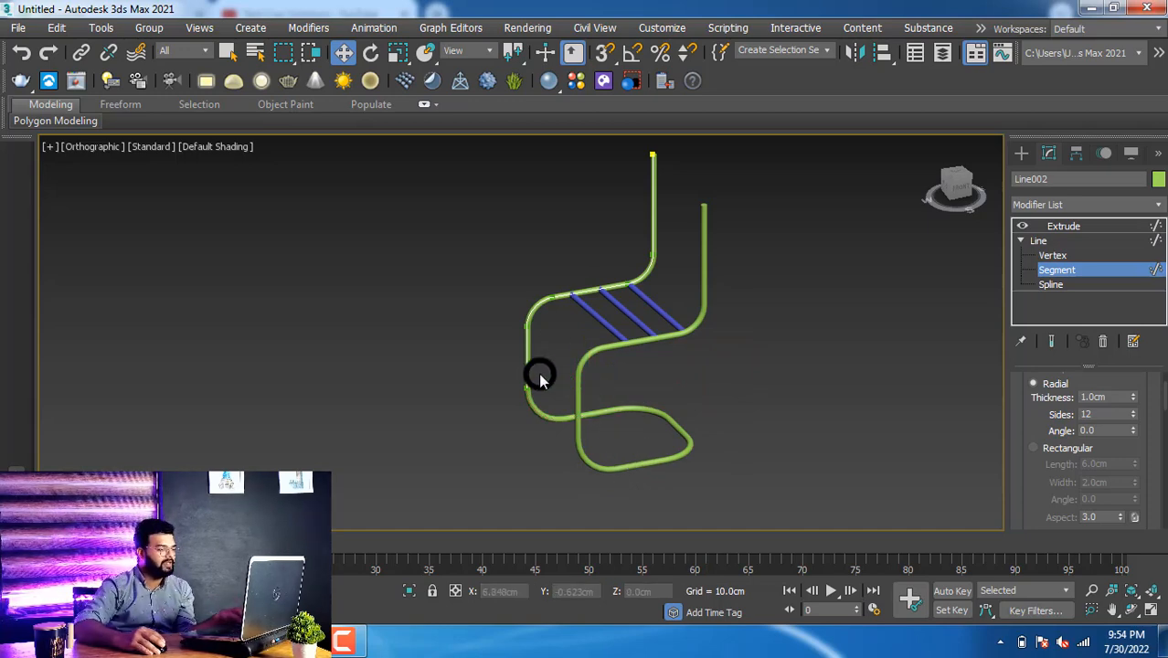
scroll(530, 386, up, 5)
scroll(518, 390, down, 4)
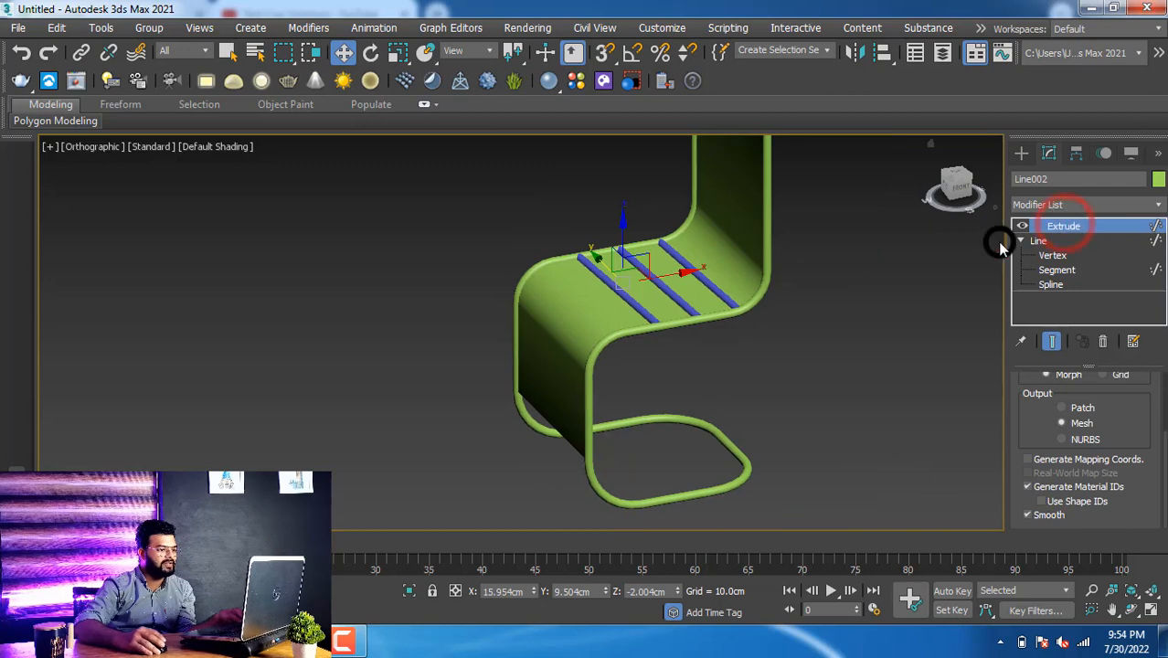
alt+middle_drag(606, 368, 627, 385)
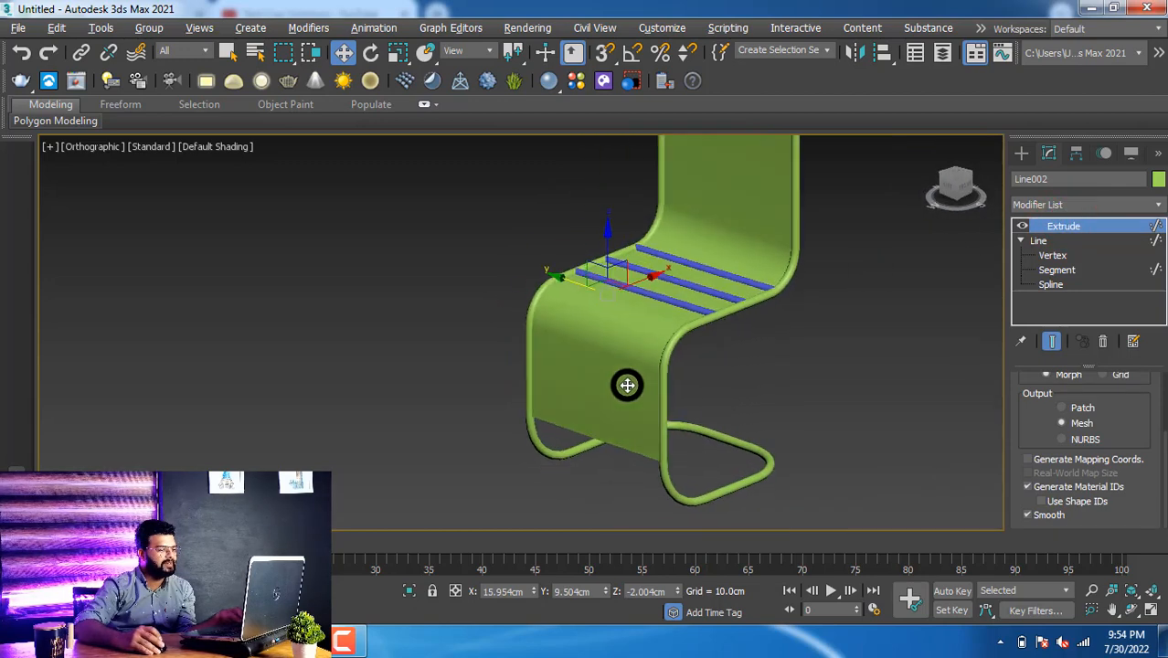
Step: Raise the lower end vertex of the panel's profile to shorten the front drop, and return to the Extrude level
click(1060, 255)
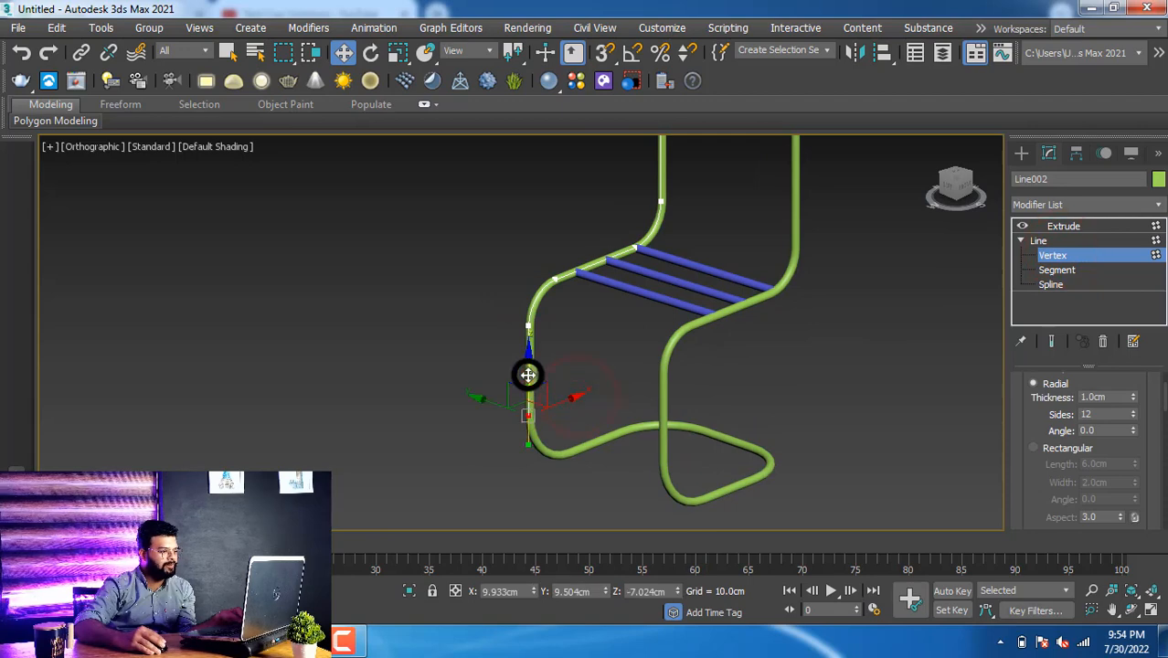
click(1071, 226)
middle_drag(666, 350, 644, 379)
scroll(631, 370, down, 4)
click(689, 335)
scroll(664, 316, up, 5)
middle_drag(678, 292, 714, 300)
scroll(732, 328, down, 2)
Step: Add a Shell modifier to the extruded seat-and-back panel to give it thickness
click(721, 273)
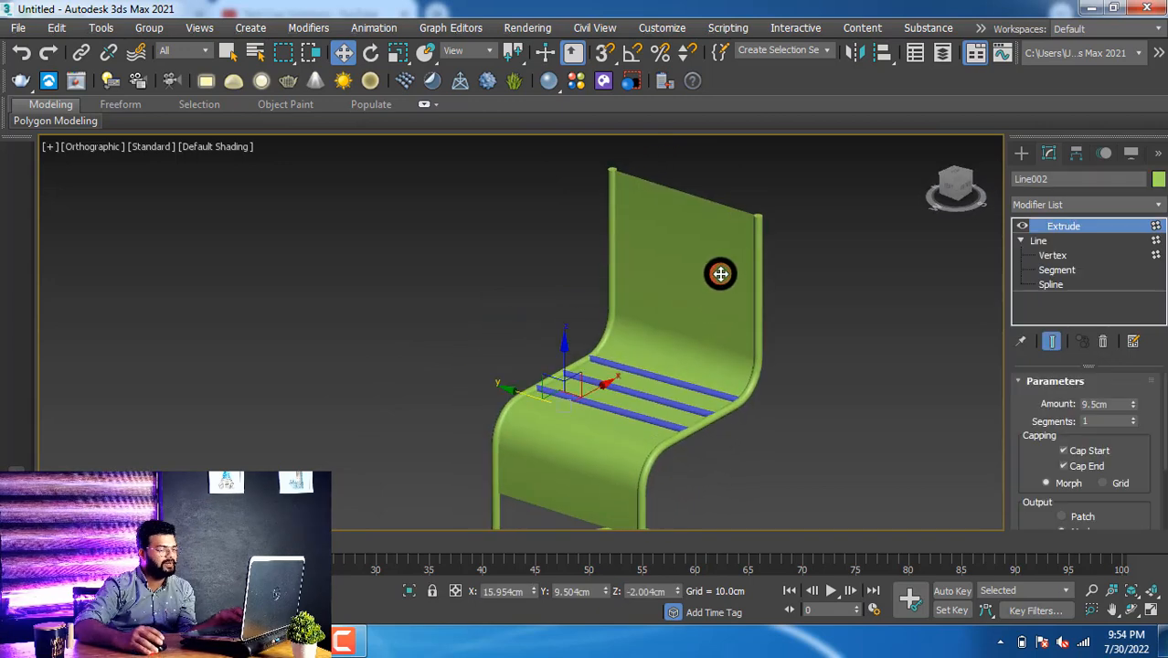
click(1090, 204)
text(sh)
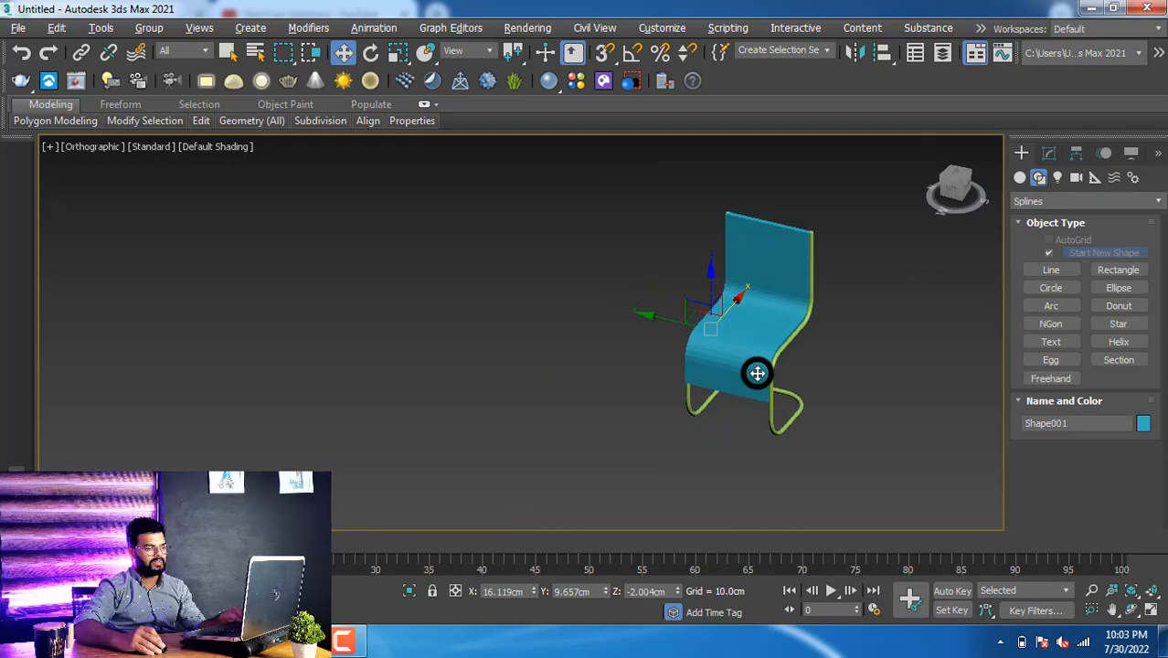
Step: Deselect the panel and examine the finished chair with its blue seat-and-back panel
scroll(758, 373, up, 6)
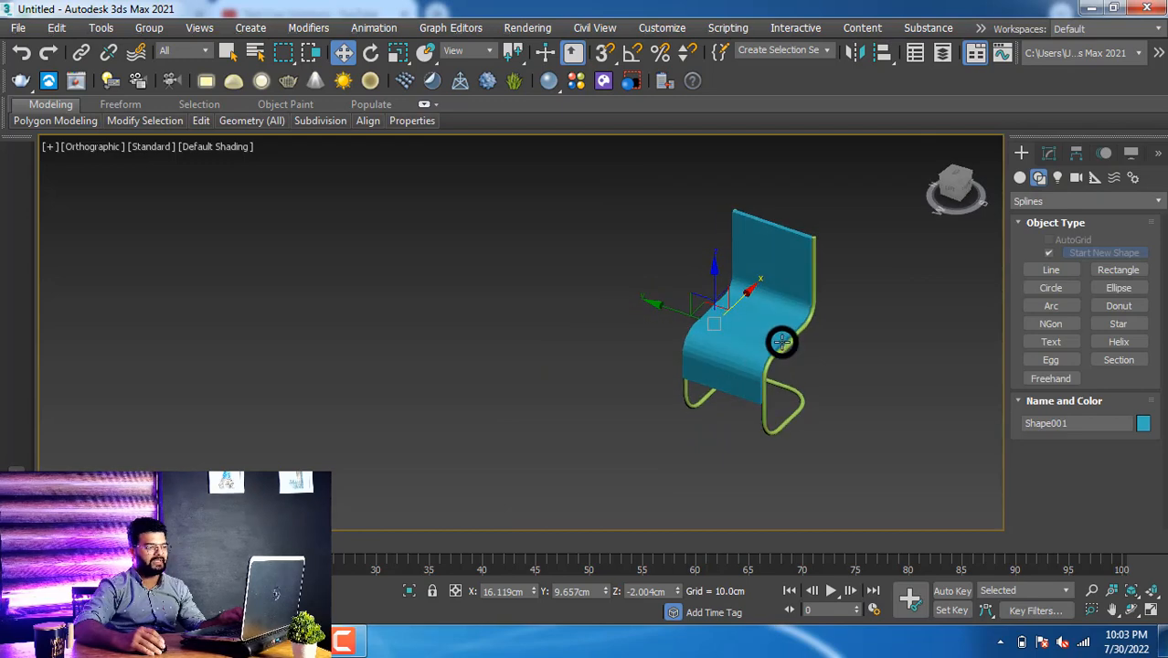
scroll(678, 402, down, 3)
alt+middle_drag(676, 373, 721, 375)
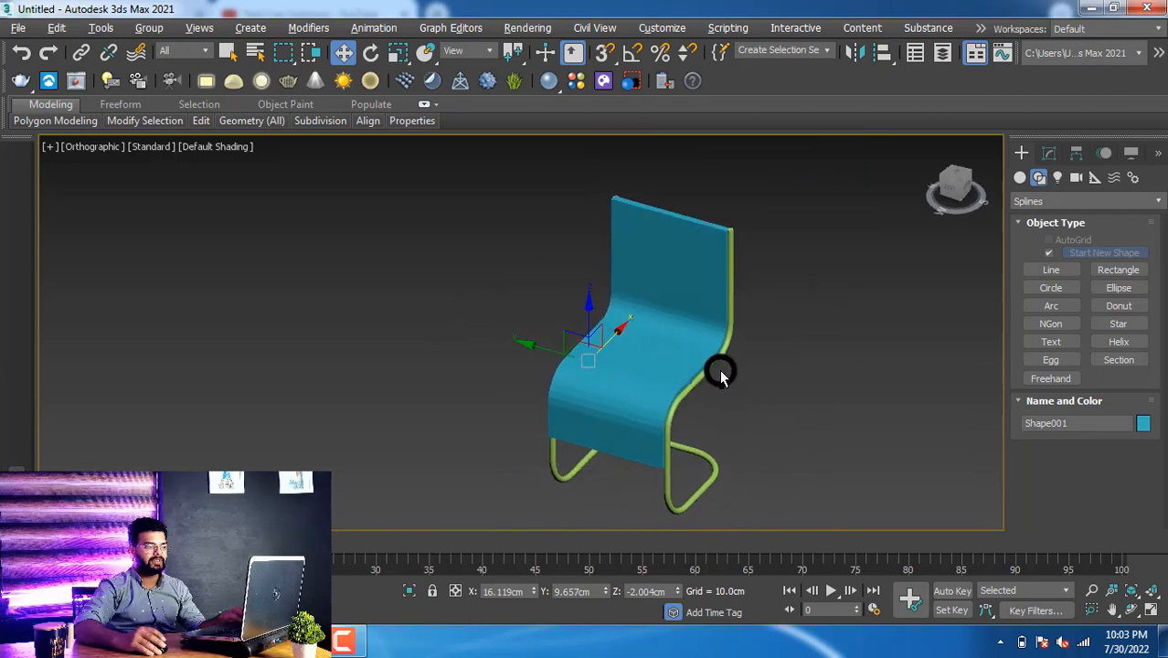
click(778, 301)
middle_drag(634, 334, 560, 327)
middle_drag(726, 327, 594, 313)
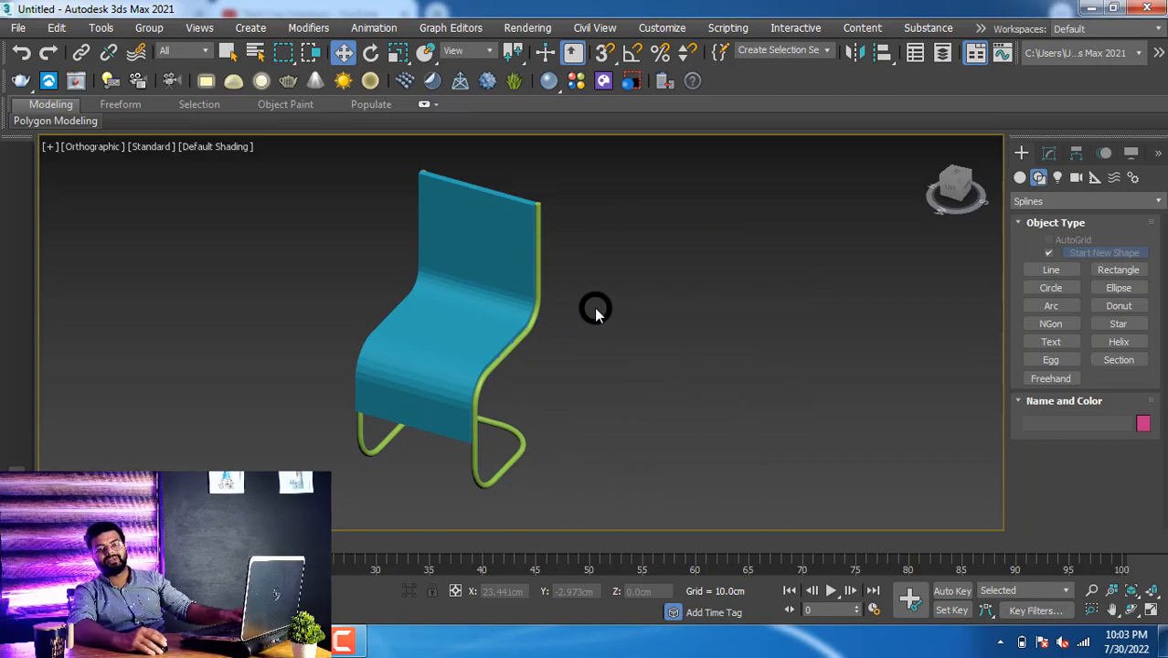